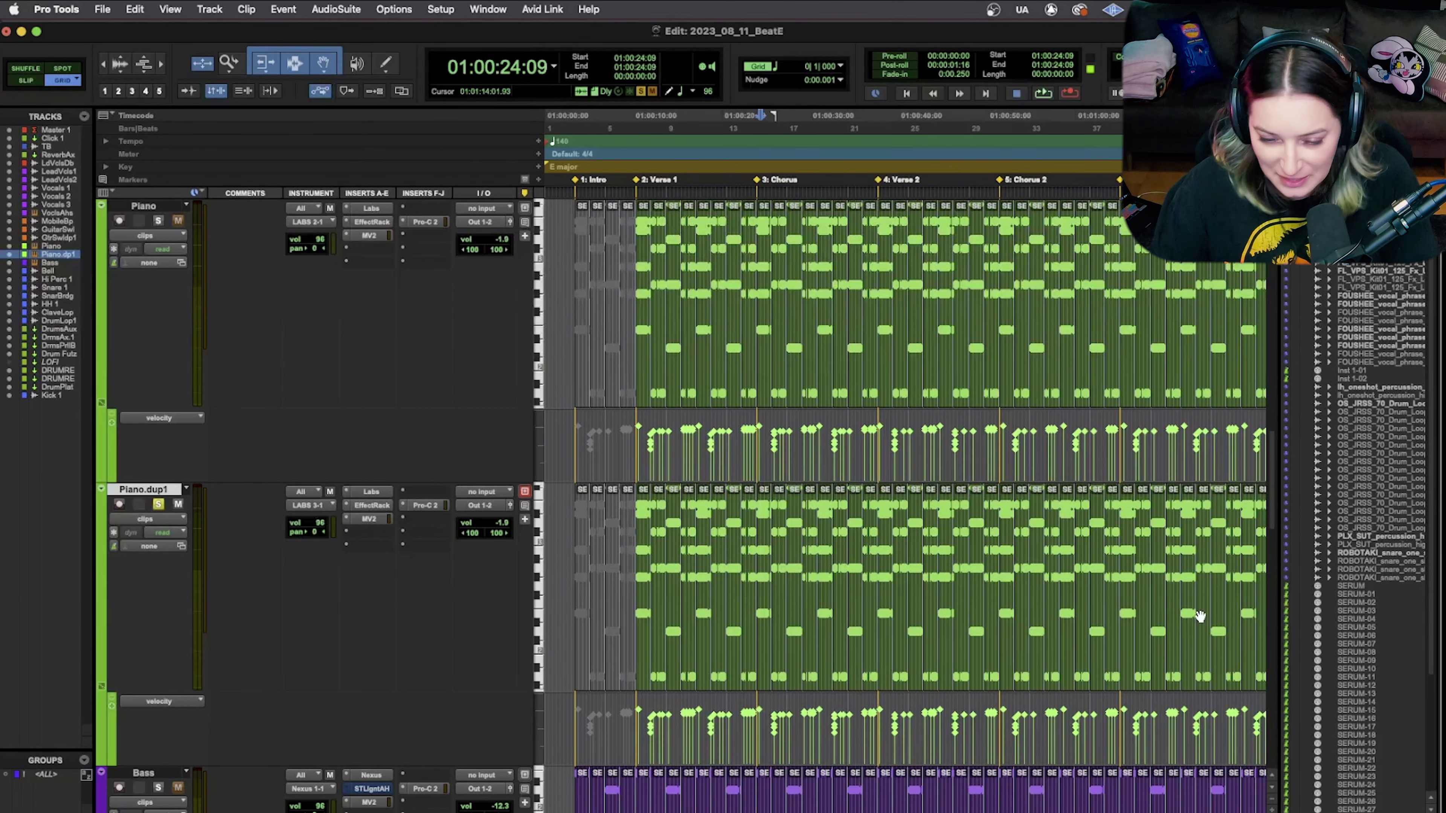
Zoom out with the R key so the whole arrangement fits the Edit window
key("r")
key("r")
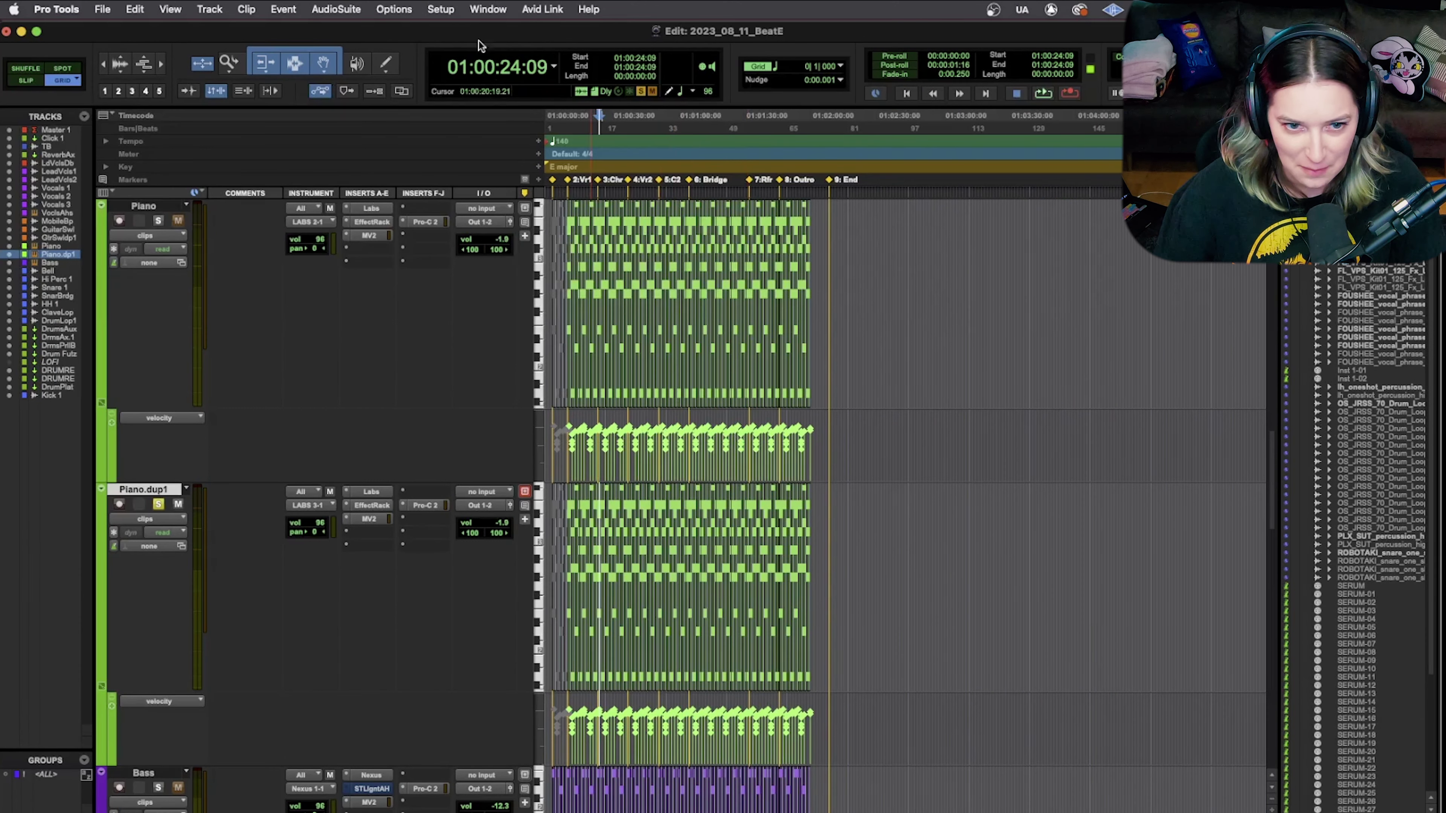
Review the Options menu and the Operation and Editing preferences, then cancel without changes
left_click(393, 7)
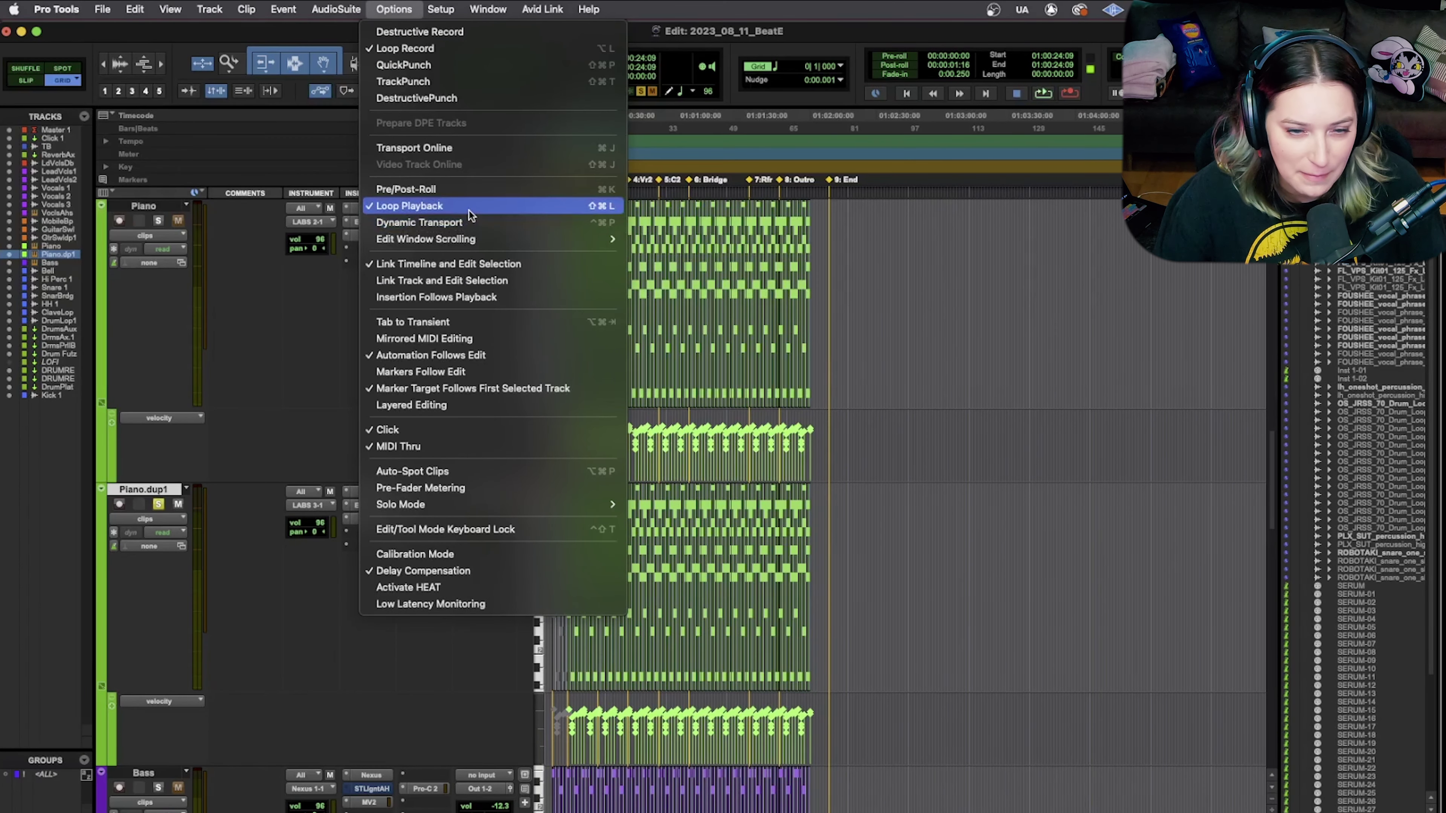
mouse_move(440, 9)
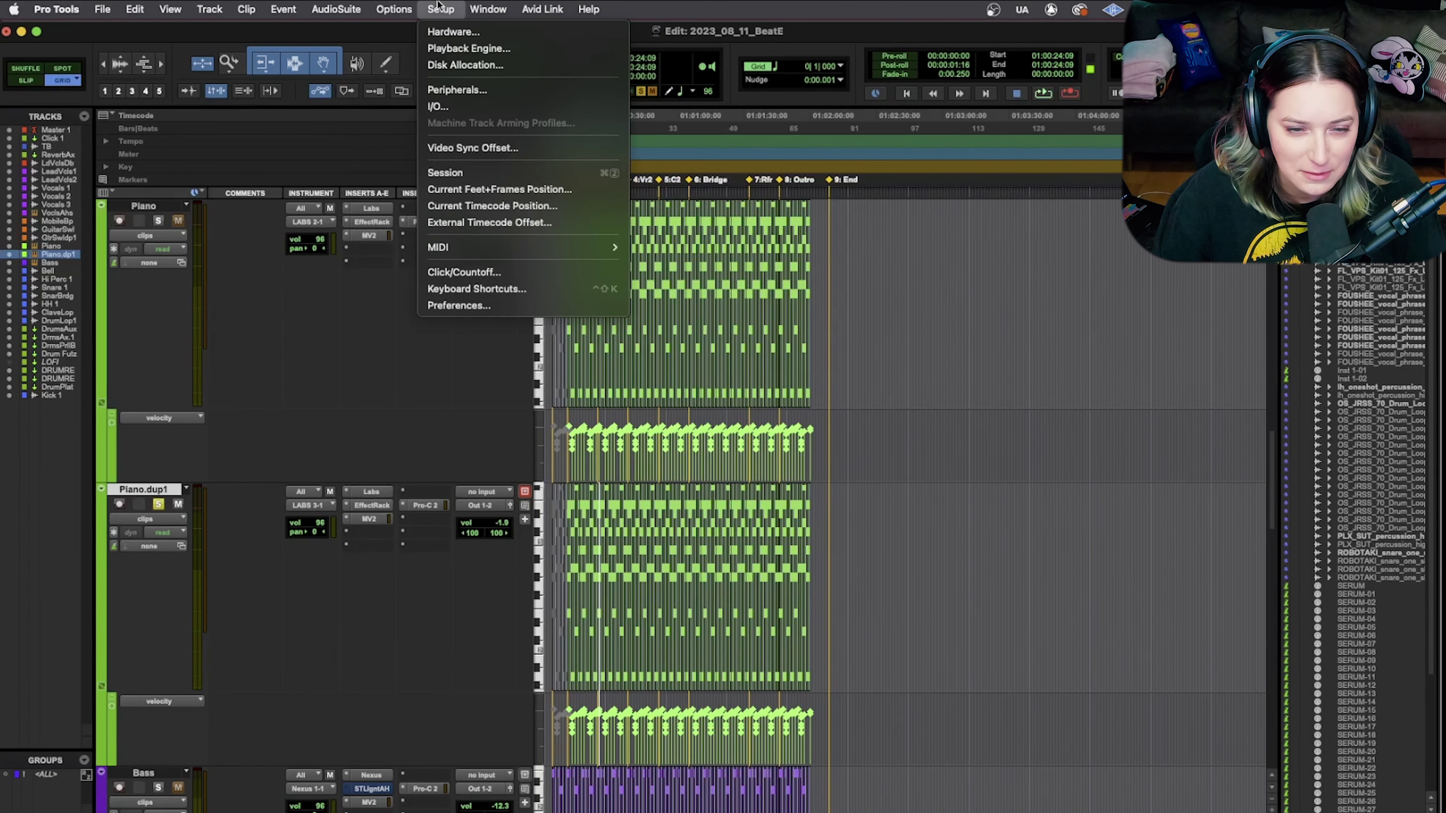
left_click(464, 307)
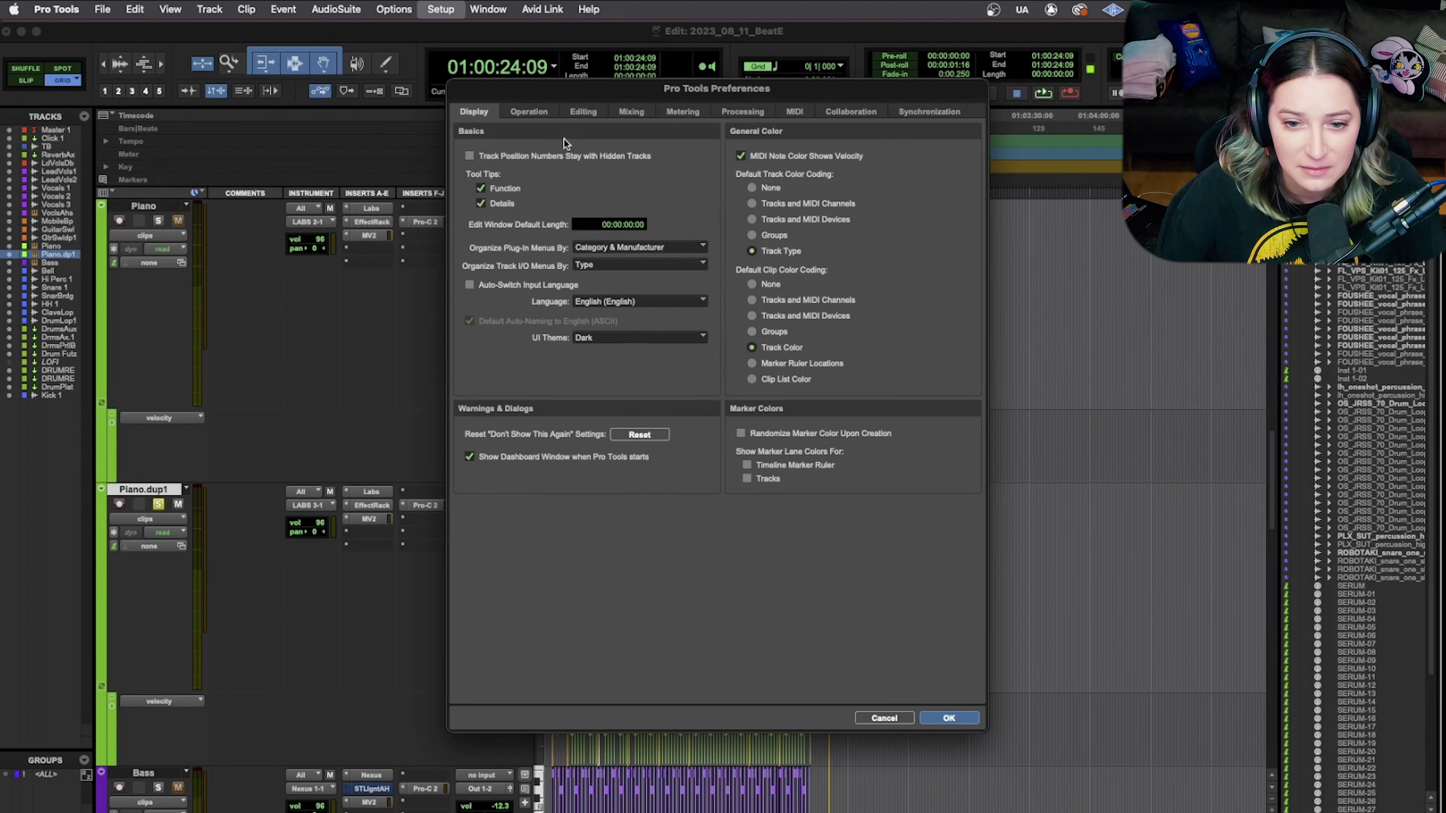
left_click(540, 113)
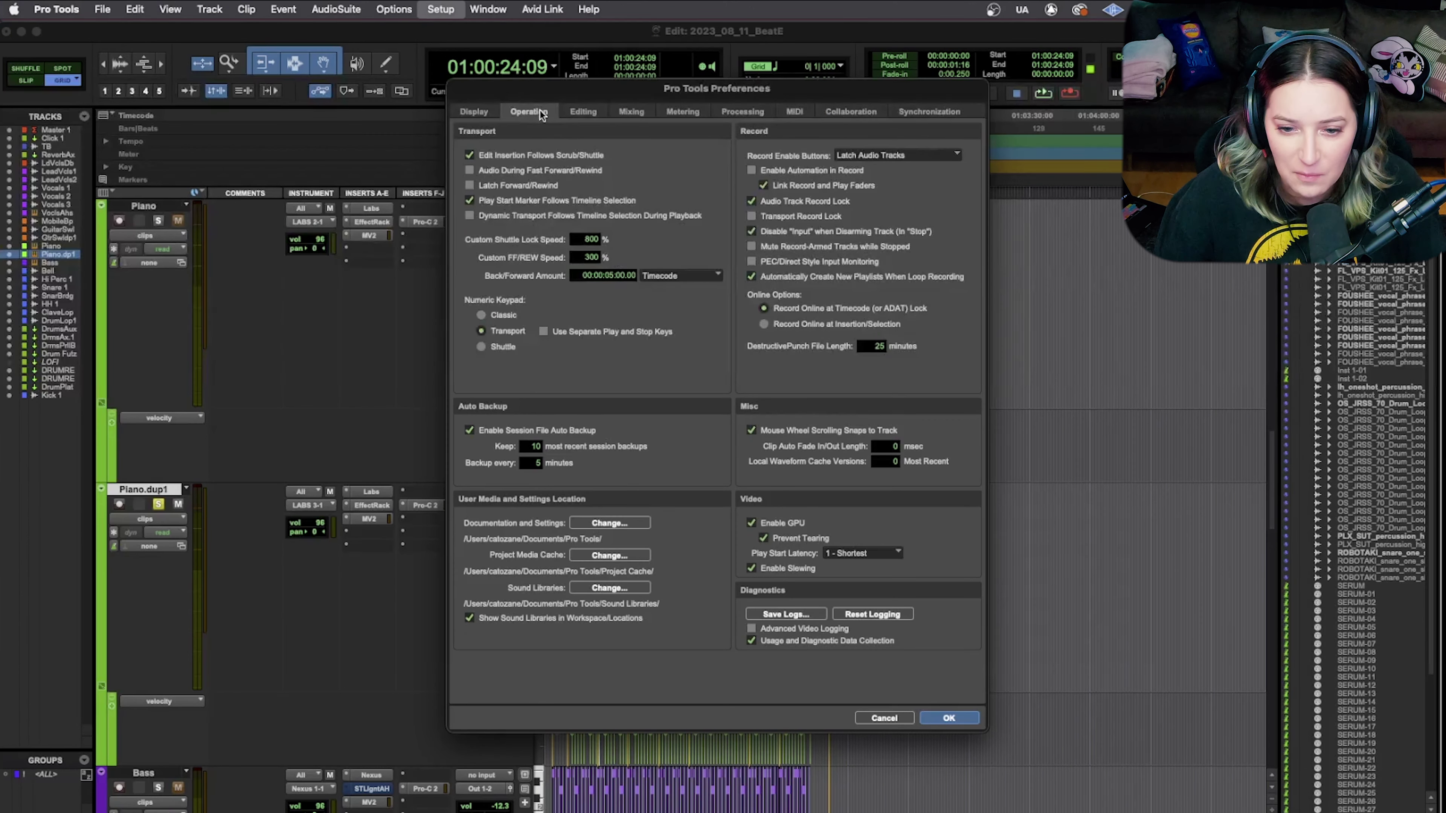
left_click(572, 109)
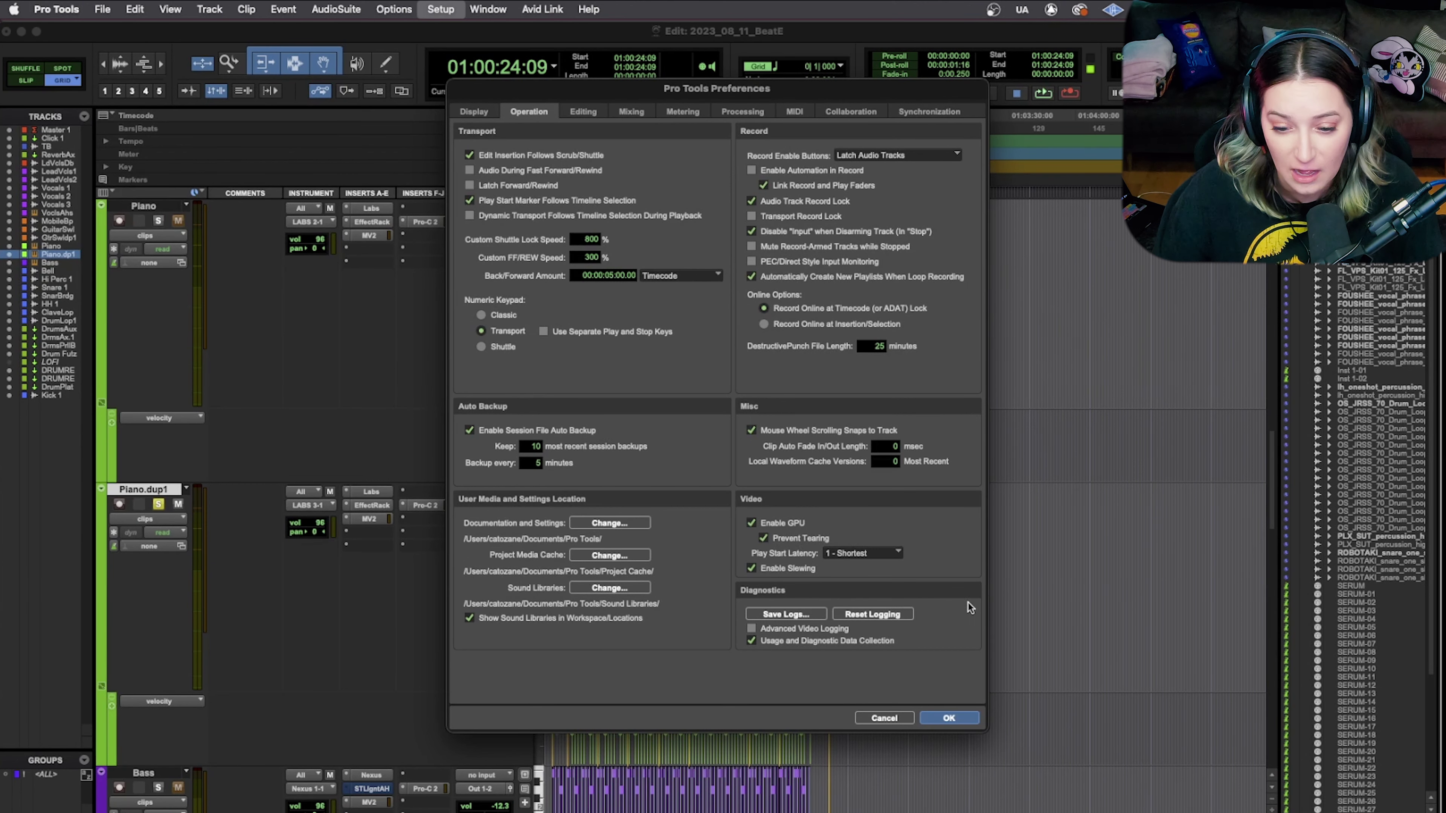
left_click(884, 718)
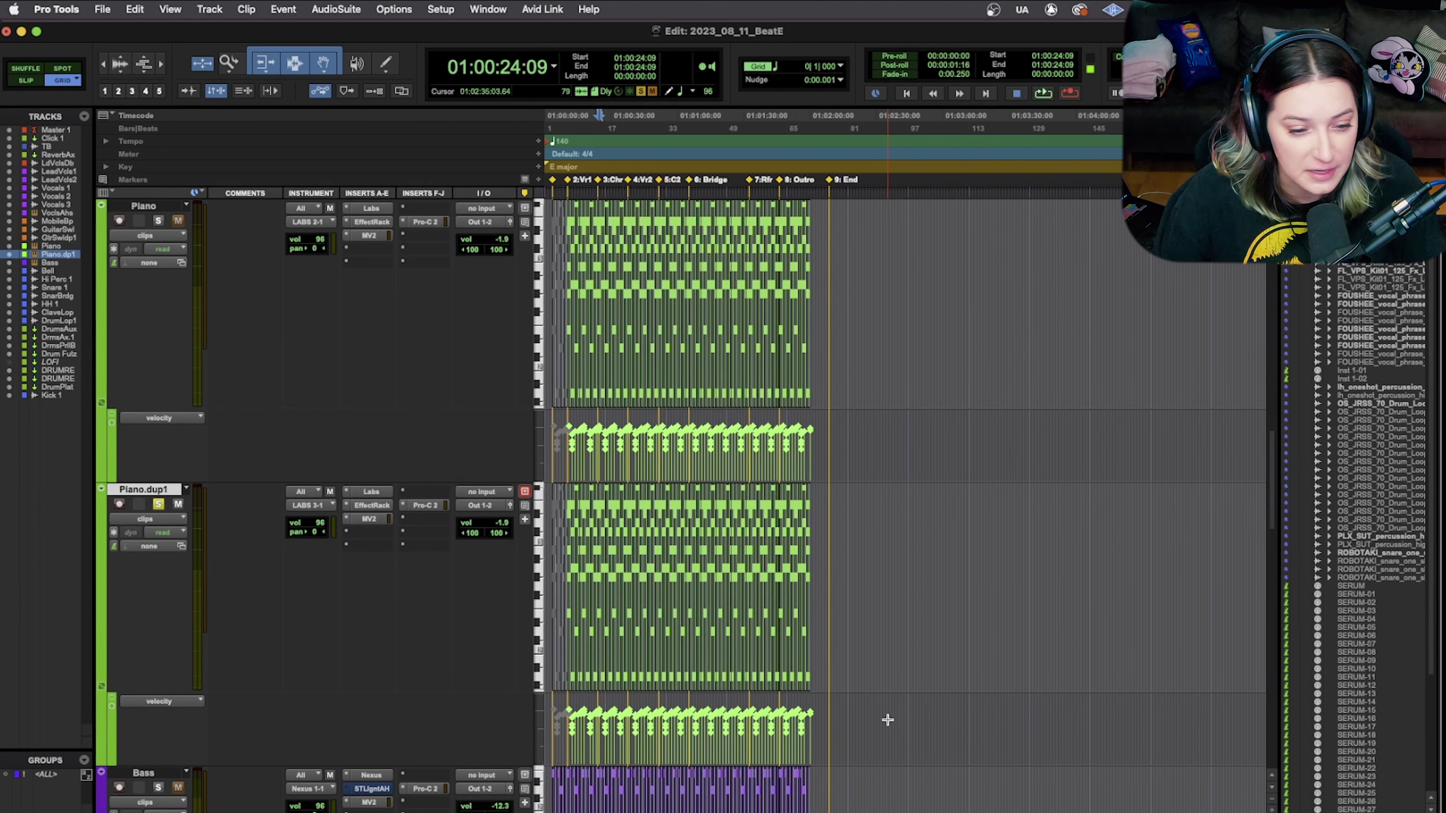
Select a range on Piano.dup1 past the End marker, starting at 01:02:10:03
left_click(848, 538)
key("super+bracketright")
key("super+bracketright")
key("super+bracketright")
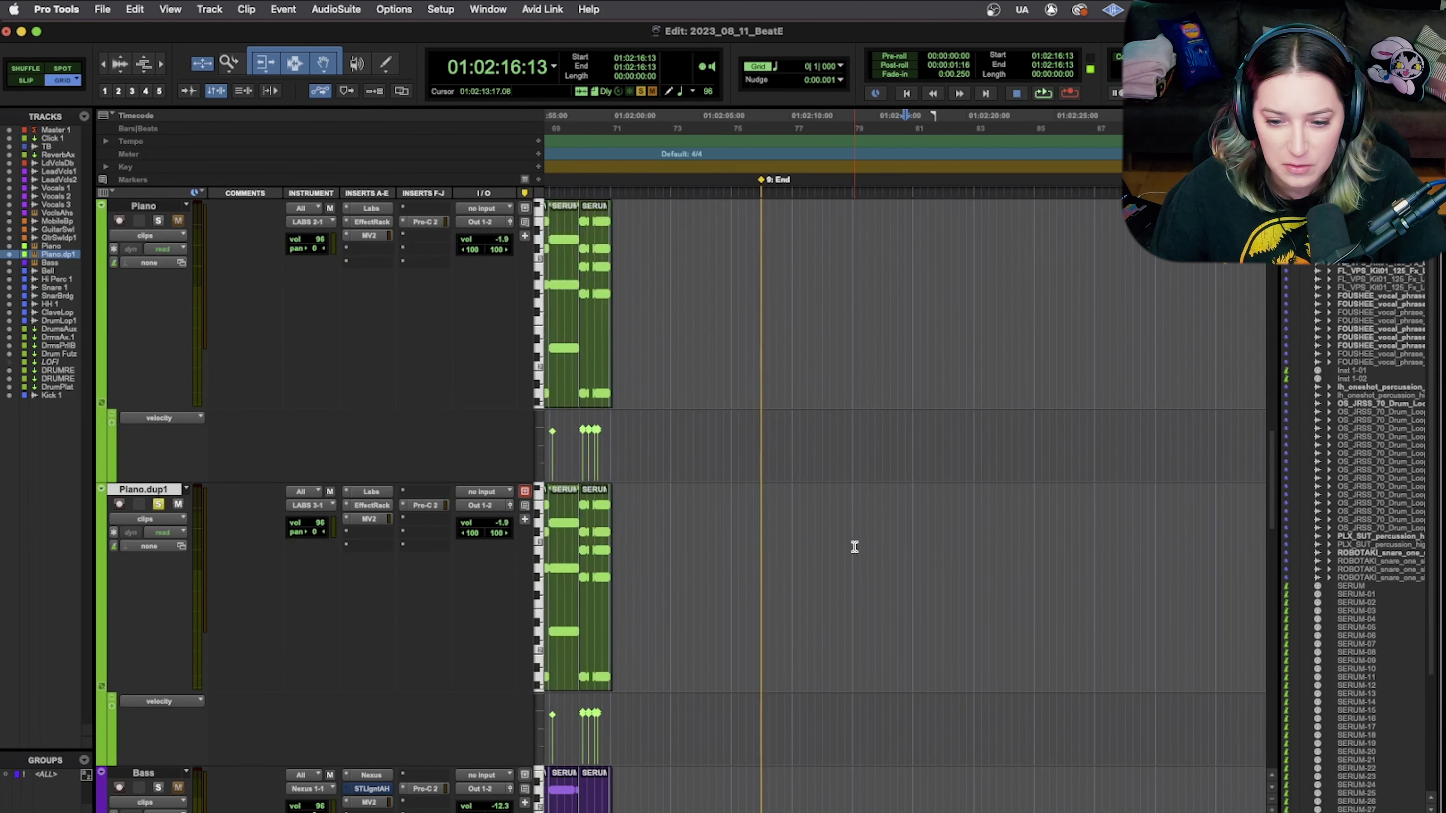
left_click(795, 548)
scroll(831, 547, "down", 4)
left_click_drag(796, 547, 815, 507)
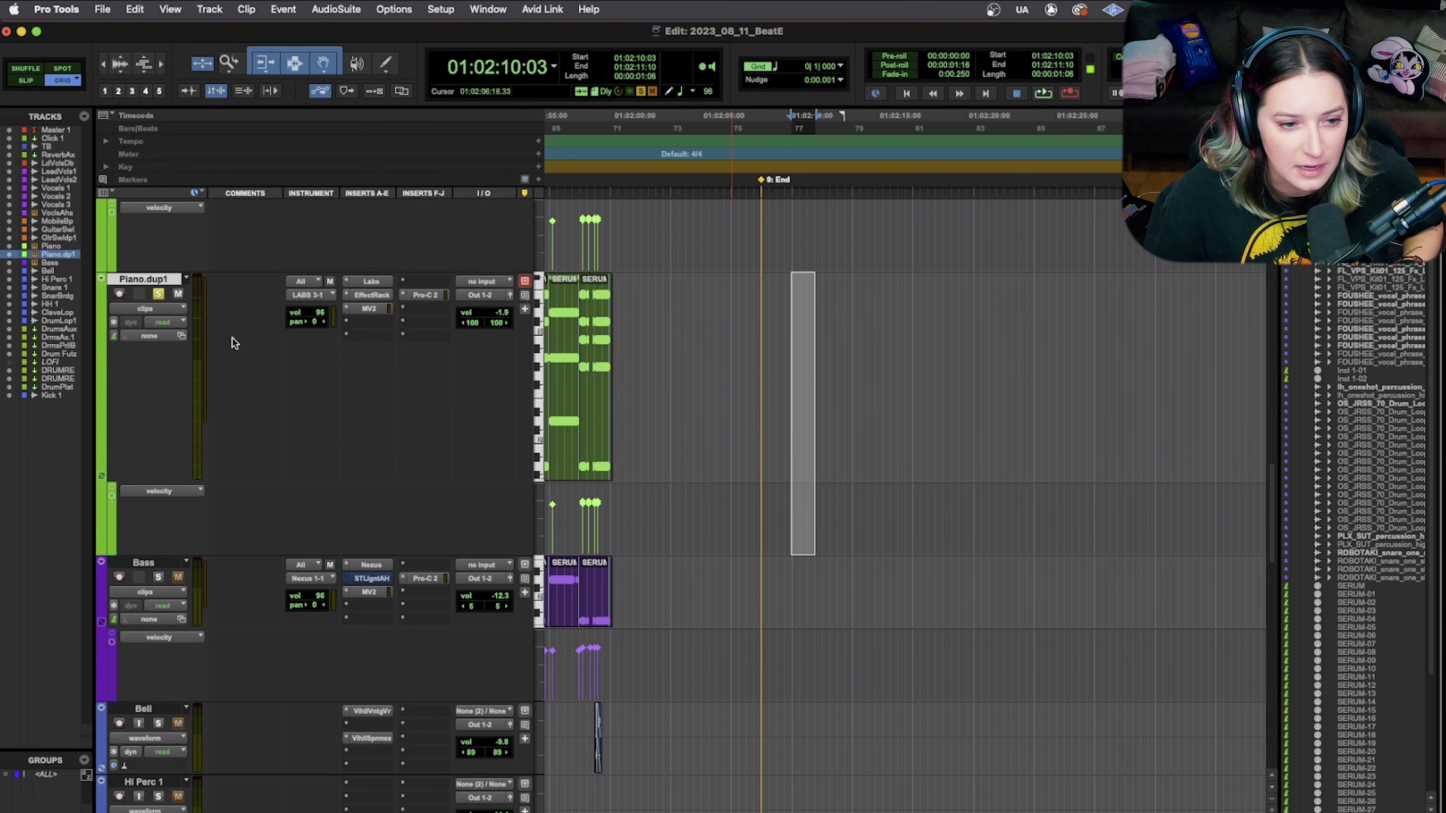
Record-arm Piano.dup1 and loop record several MIDI takes, then stop
left_click(119, 294)
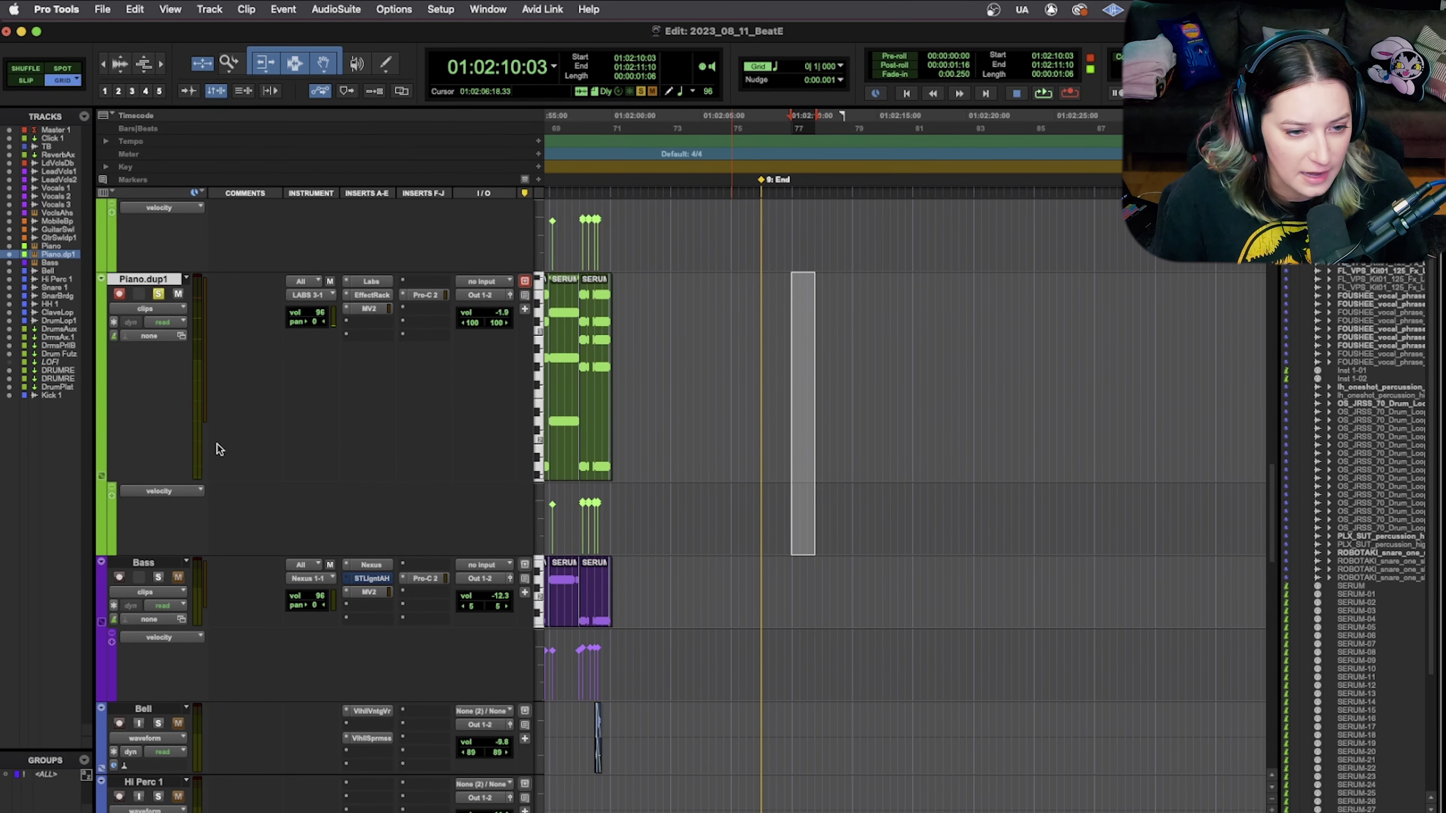
scroll(295, 405, "left", 3)
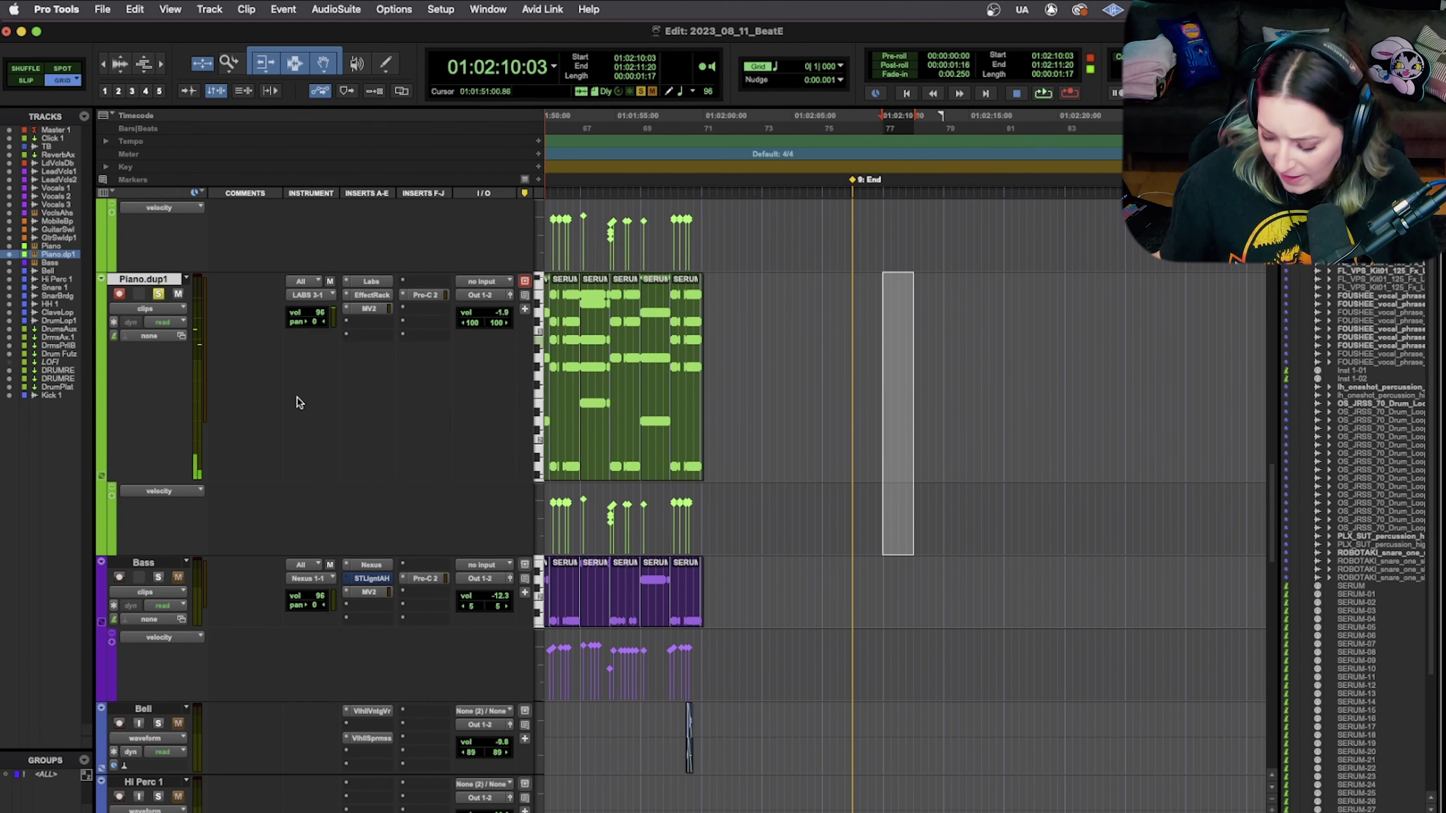
key("super+space")
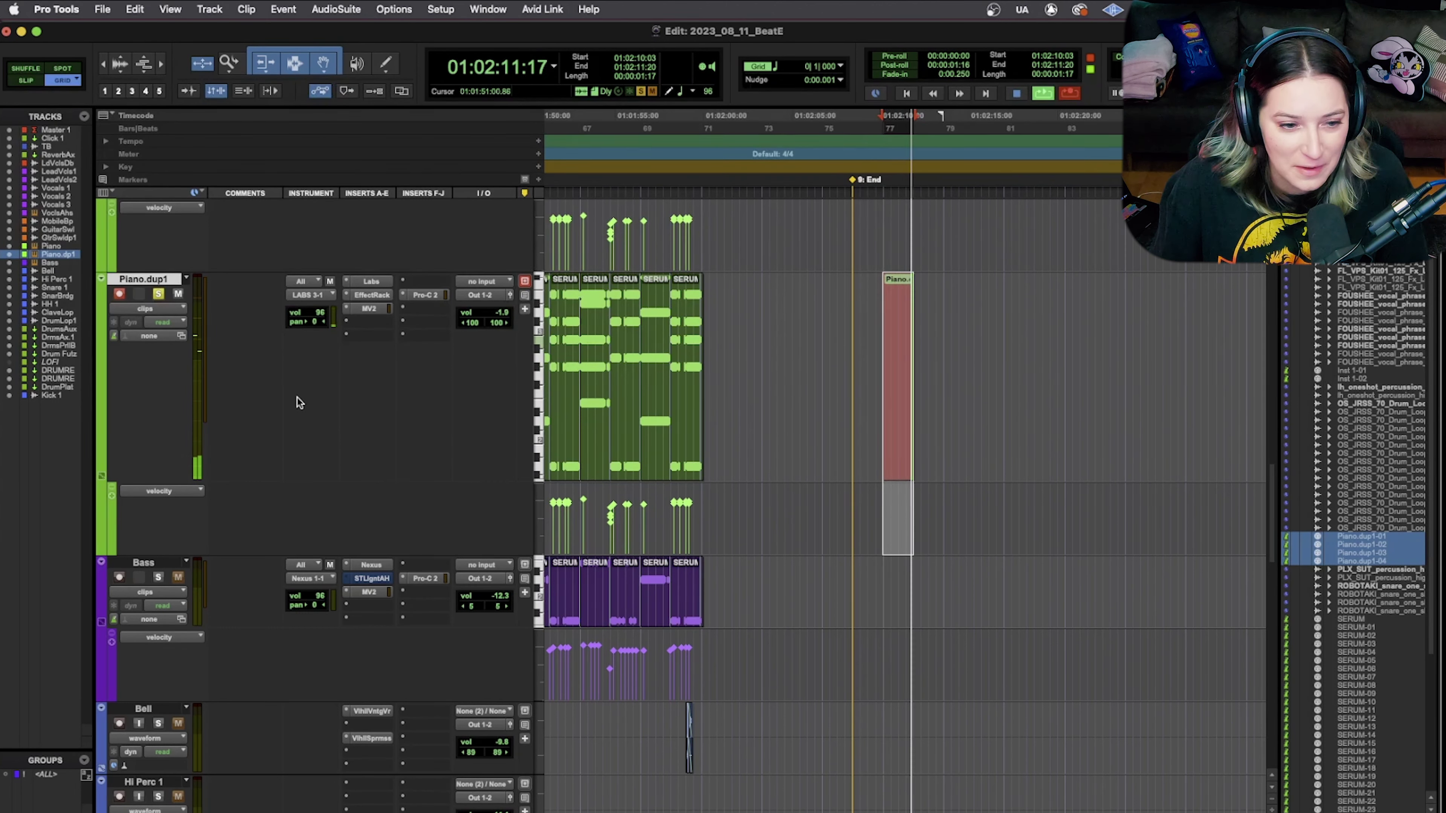
key("space")
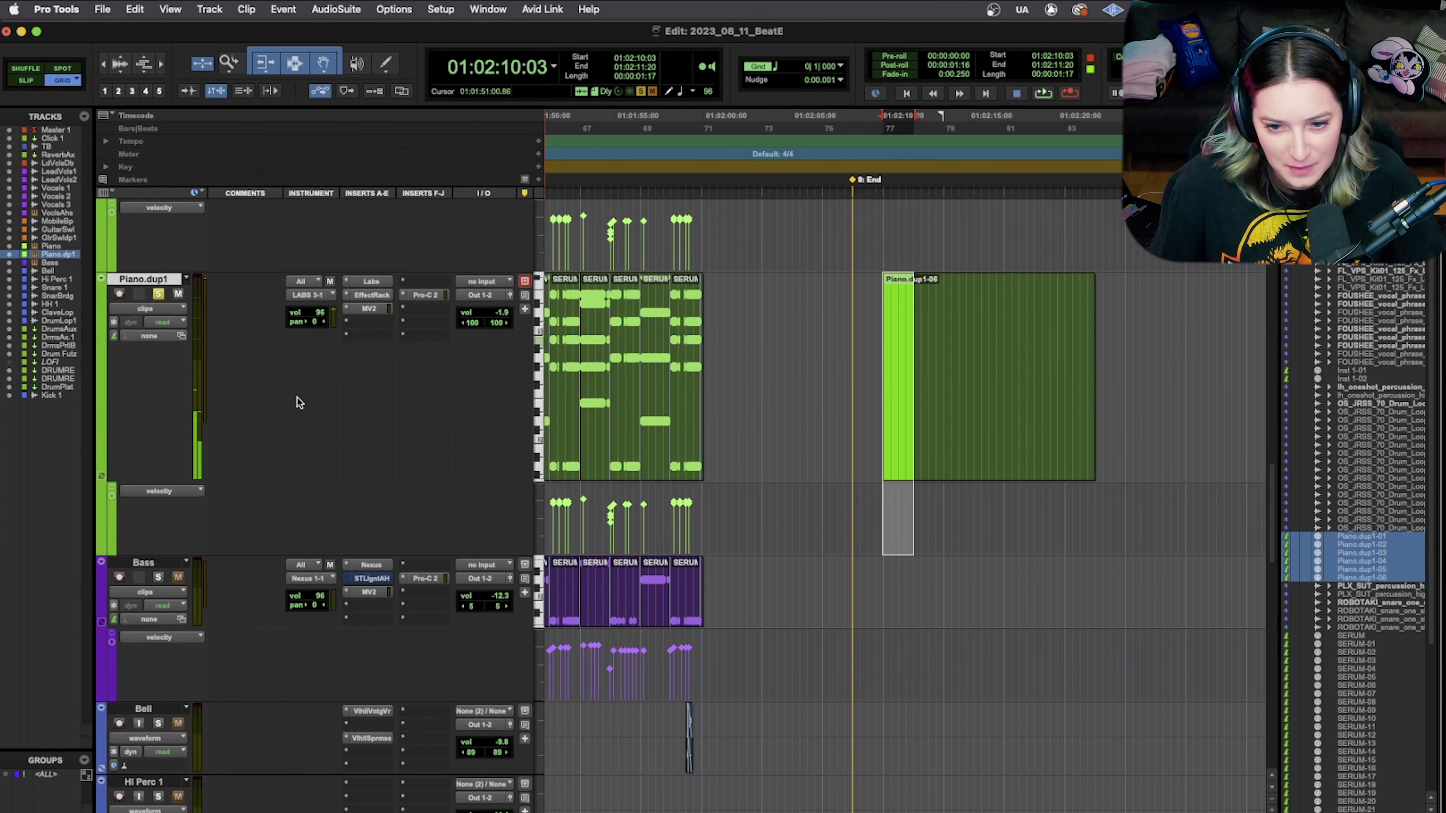
Keep Piano.dup1 in Clips view and bring up its playlist menu
left_click(170, 308)
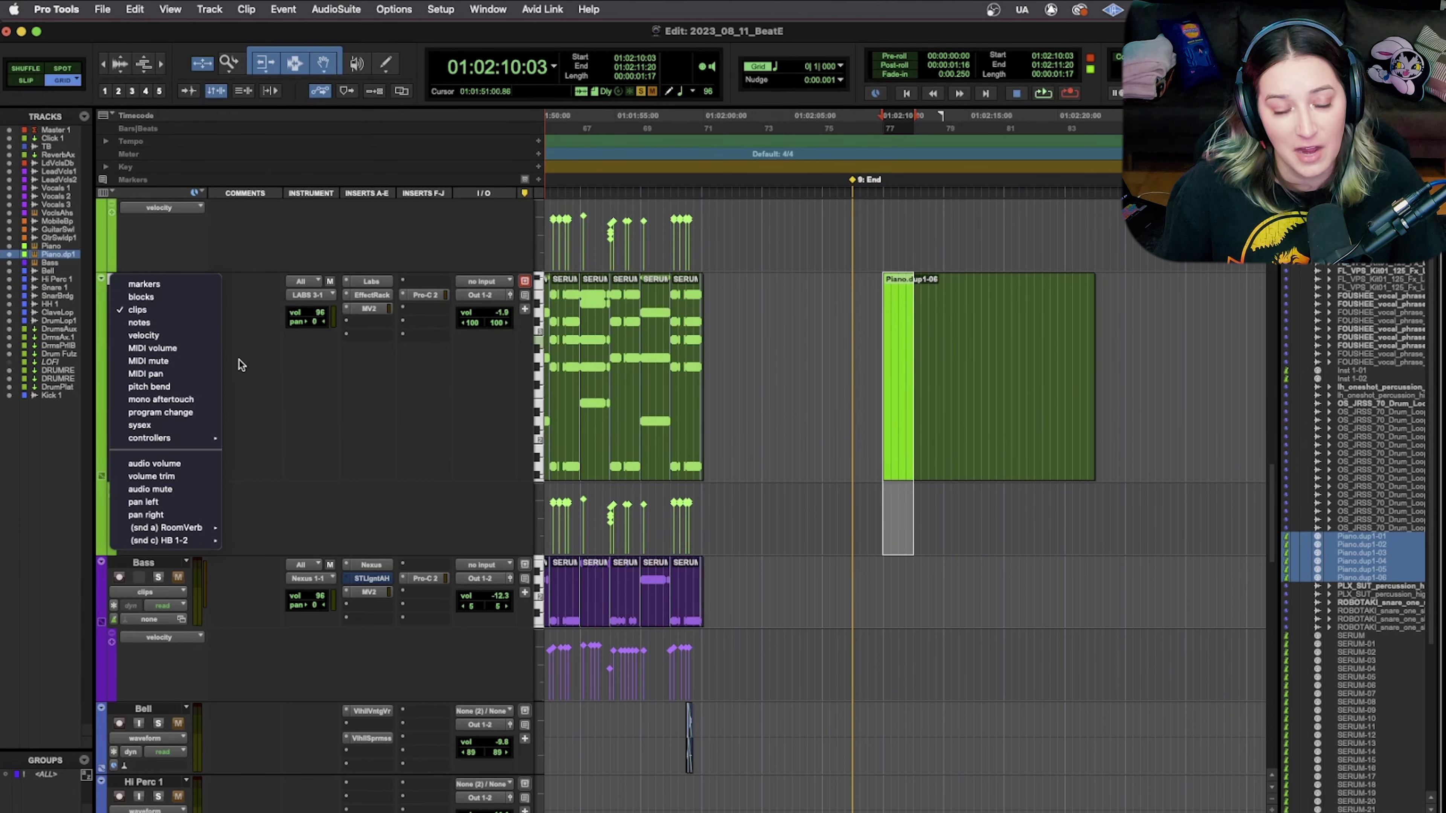
left_click(260, 371)
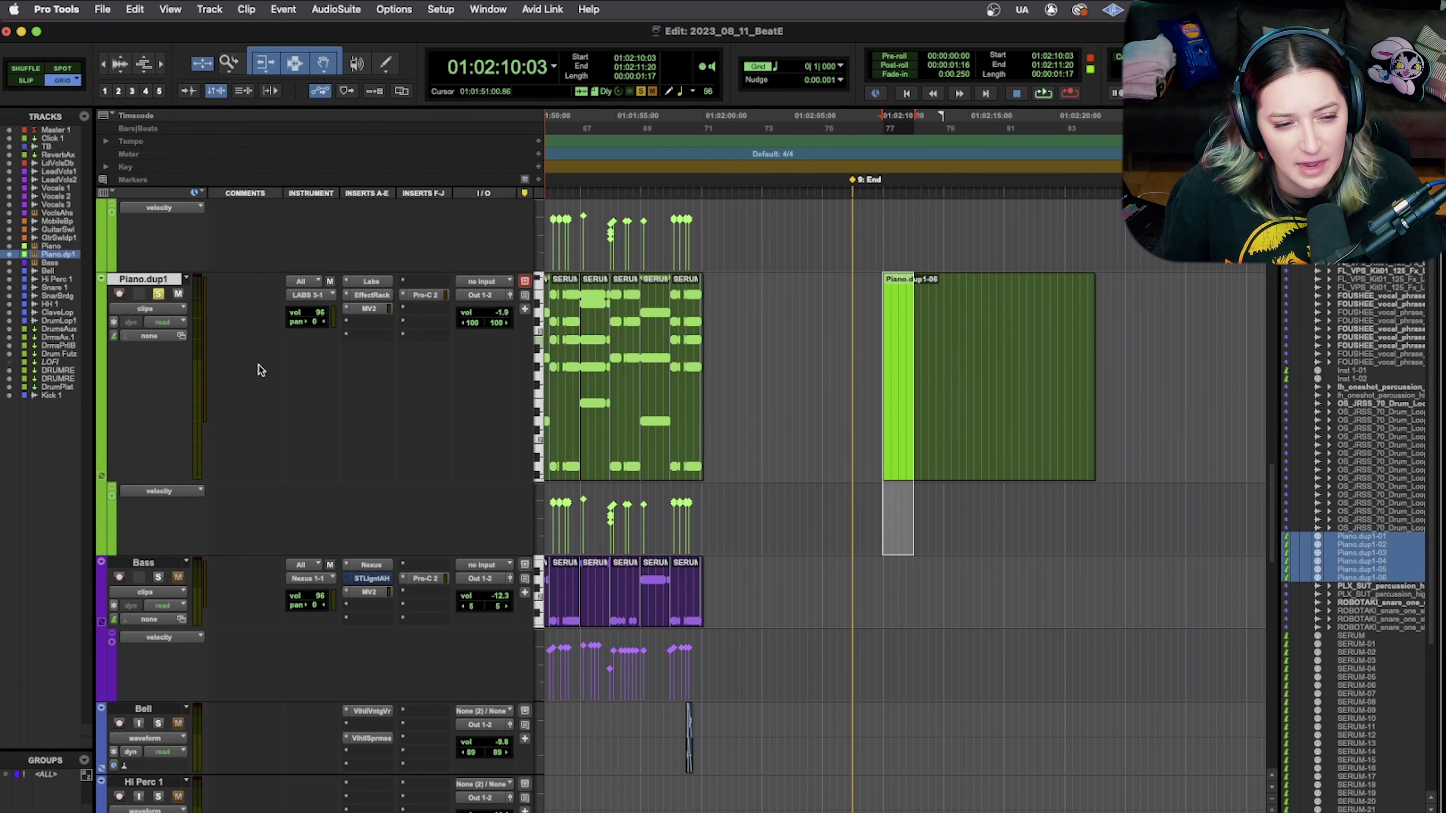
left_click(188, 281)
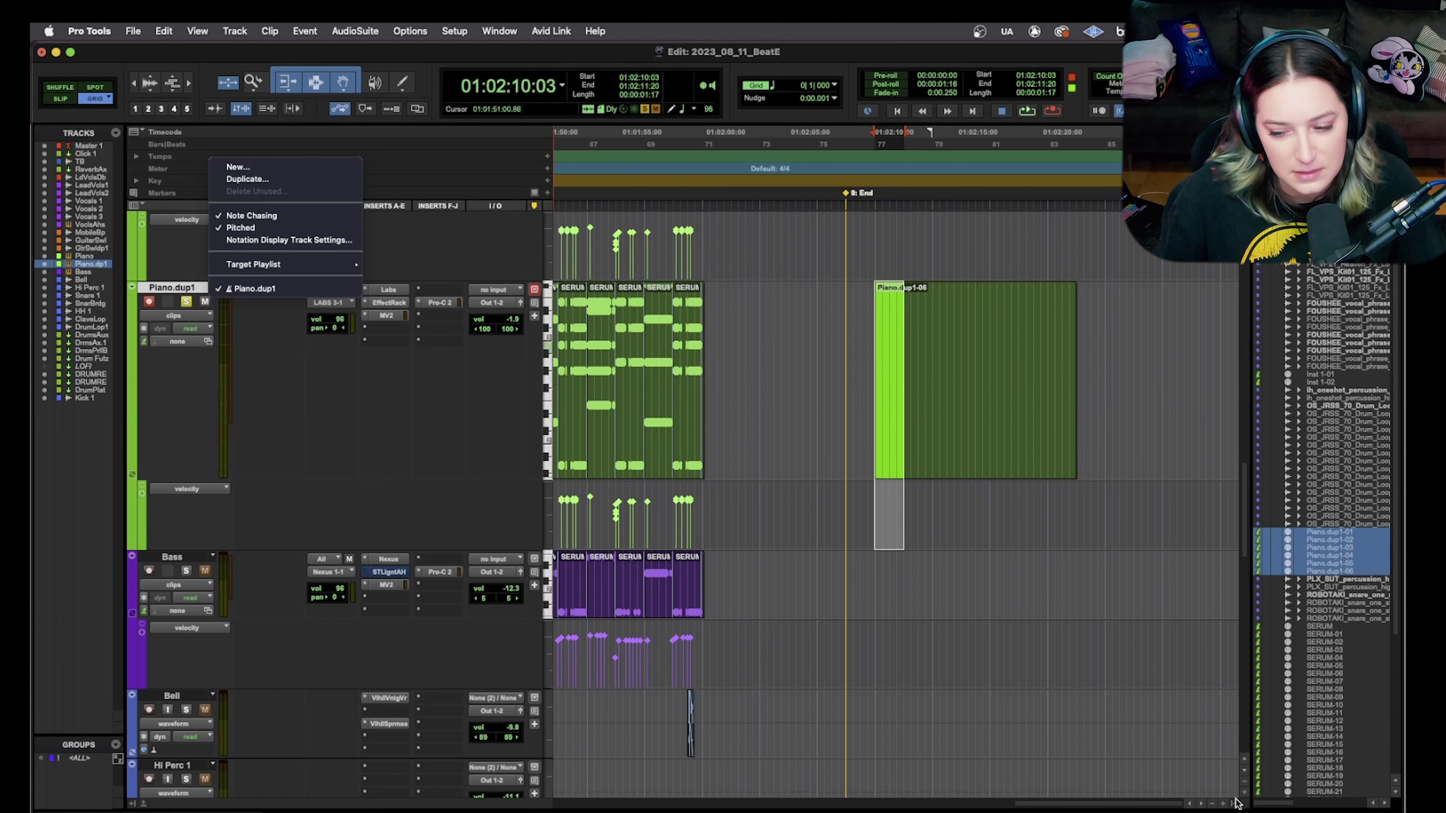
left_click(1236, 806)
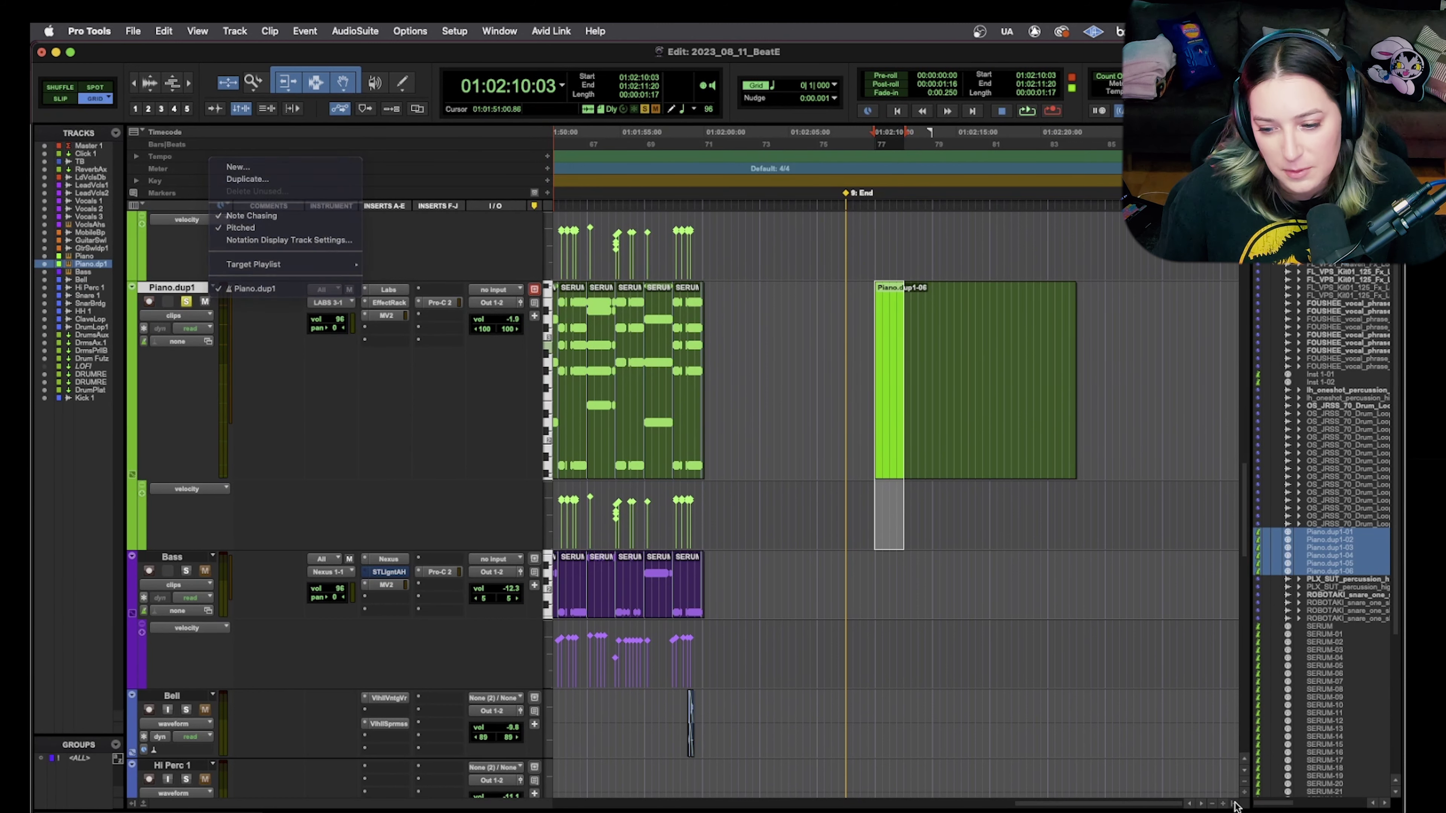
left_click(1235, 806)
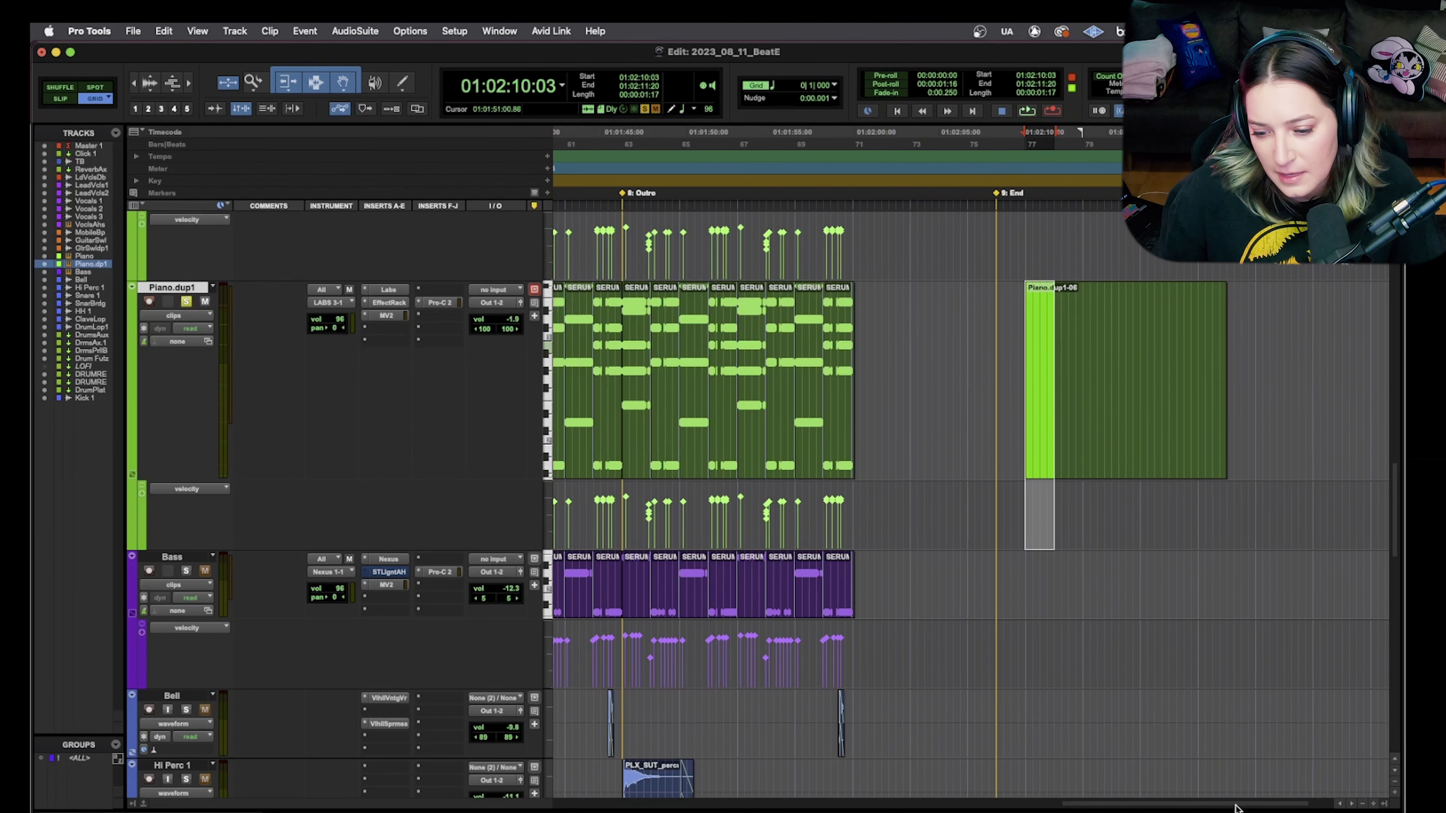
left_click(1385, 806)
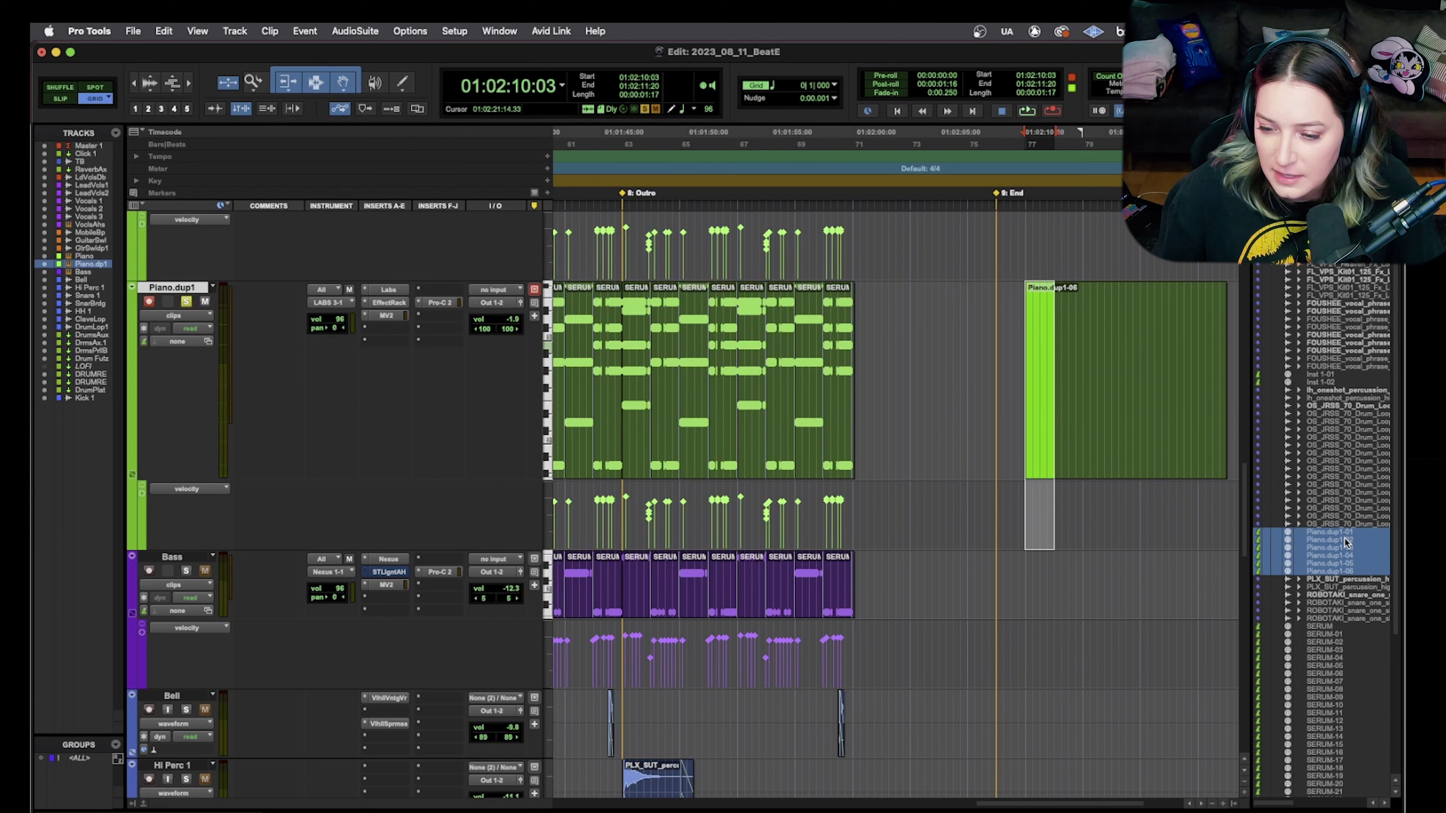
left_click(1347, 582)
left_click(1347, 540)
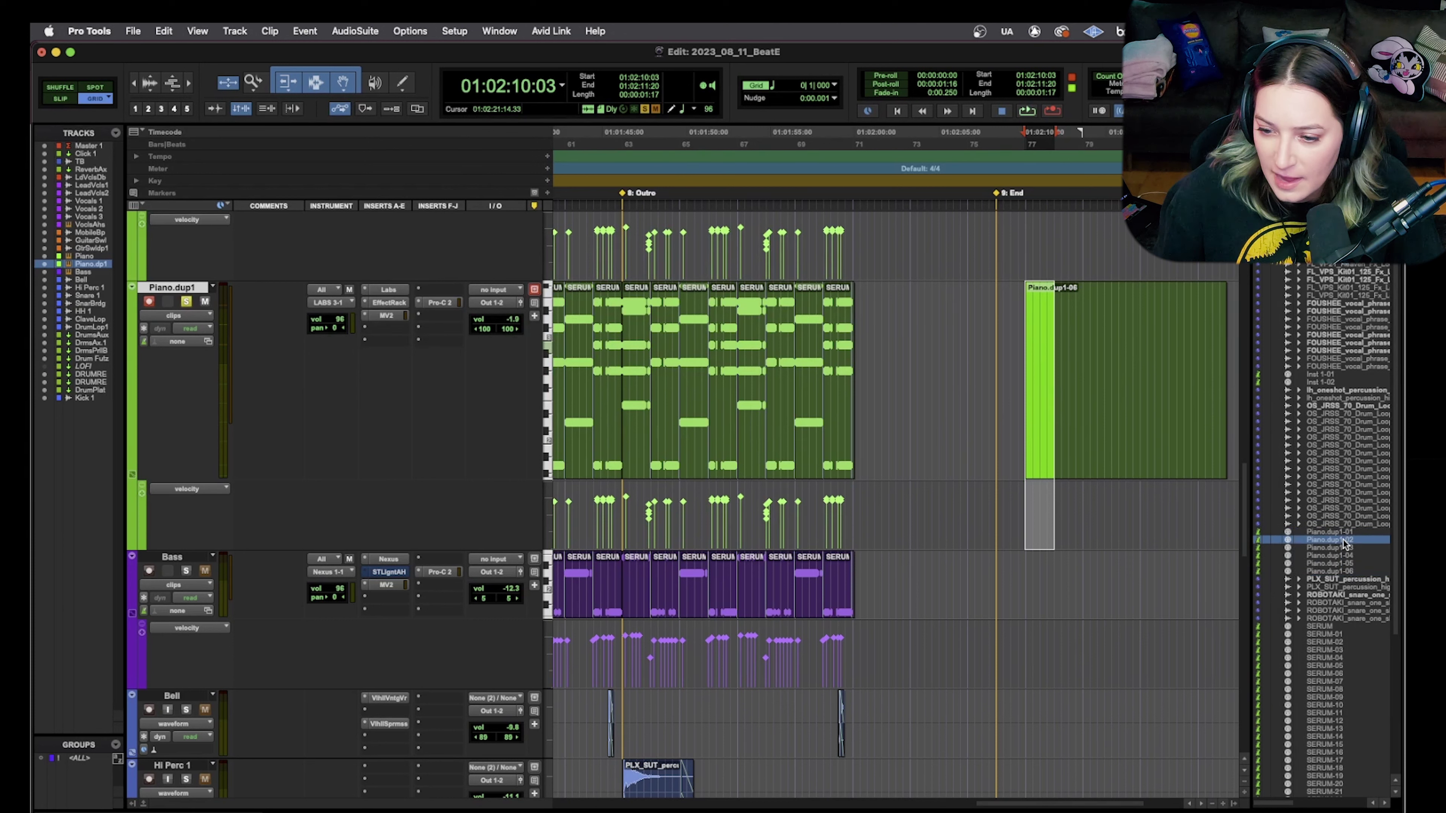
key("super+v")
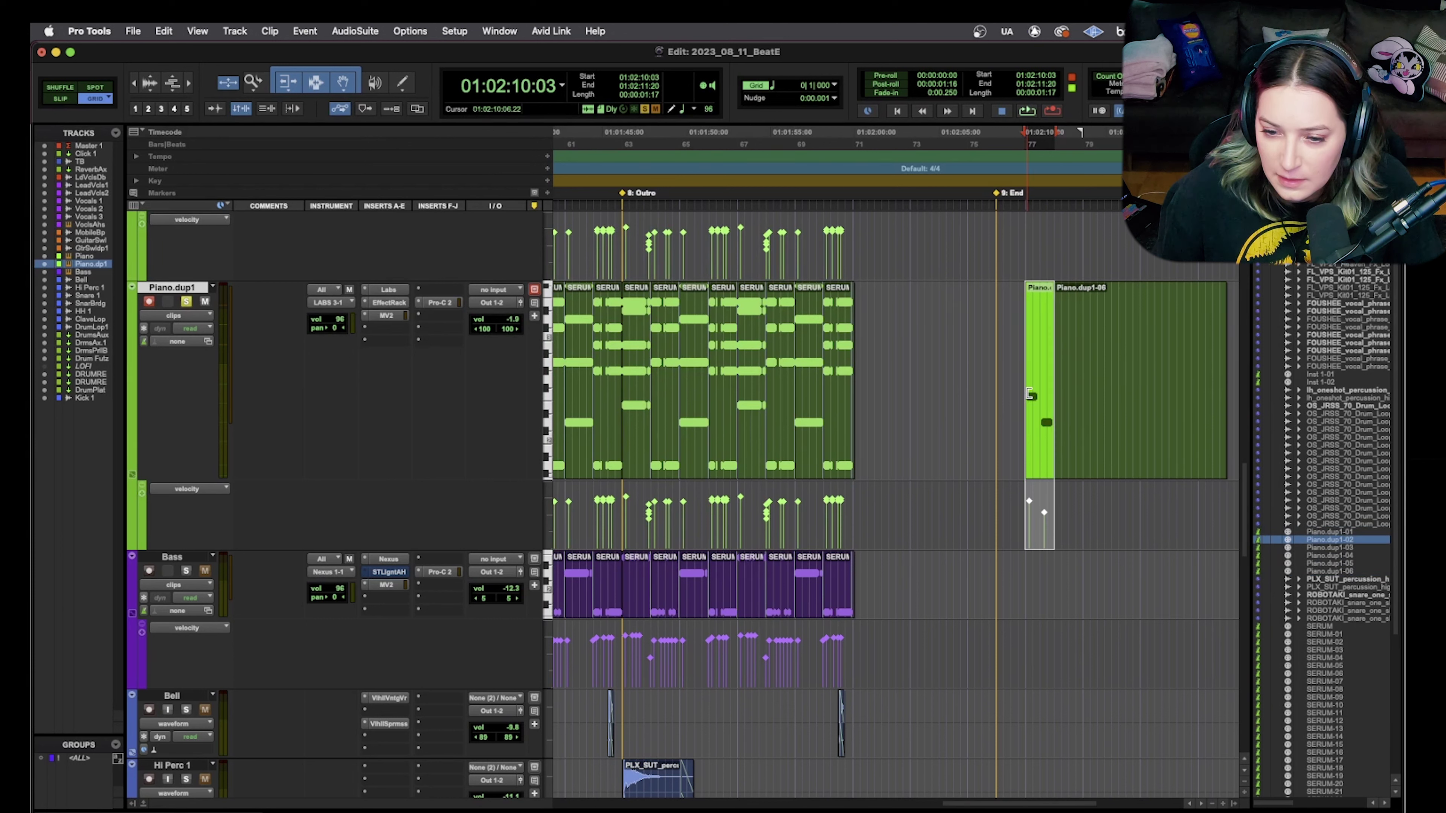
left_click_drag(1343, 556, 1048, 389)
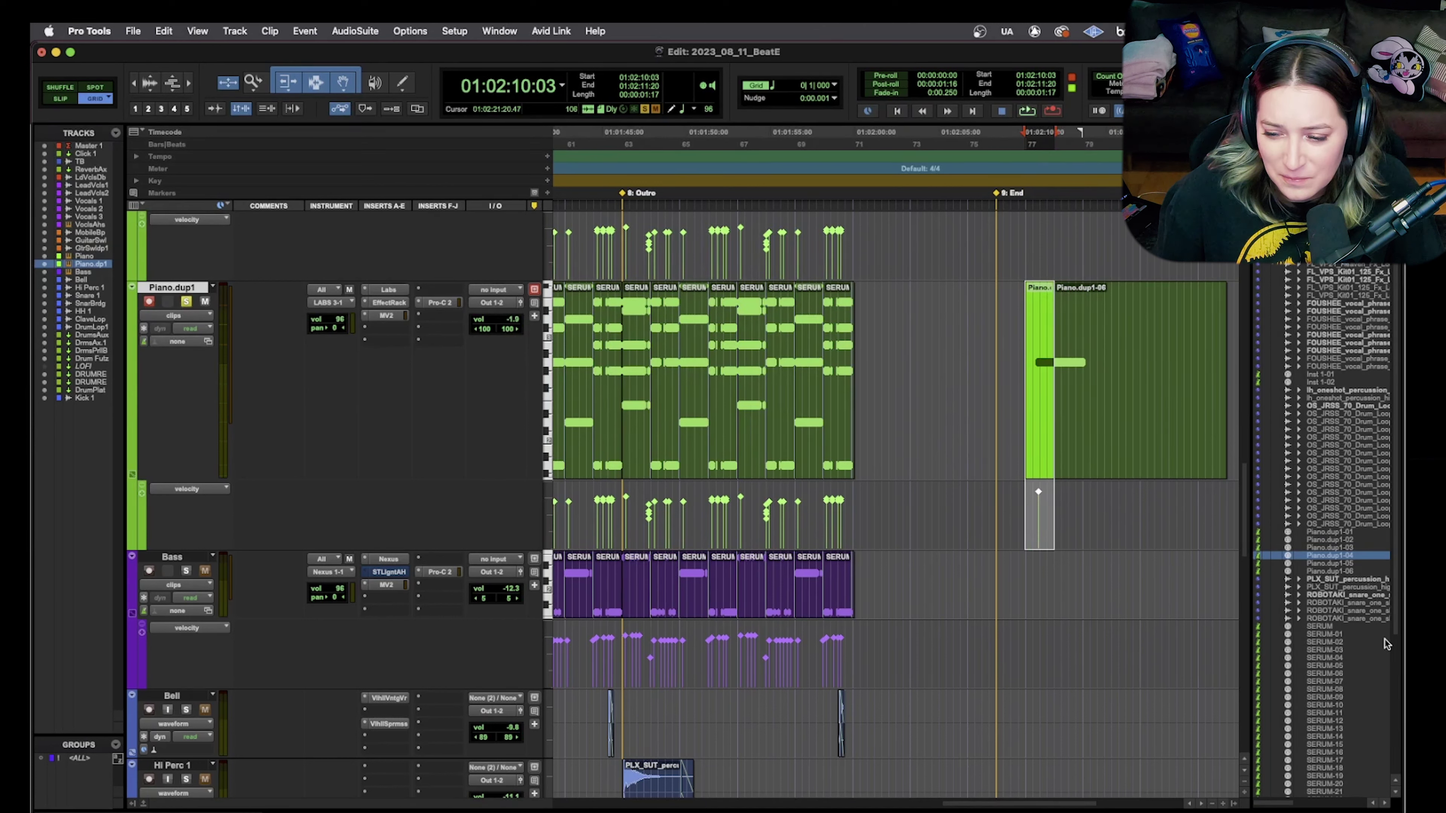
left_click_drag(1361, 563, 1023, 413)
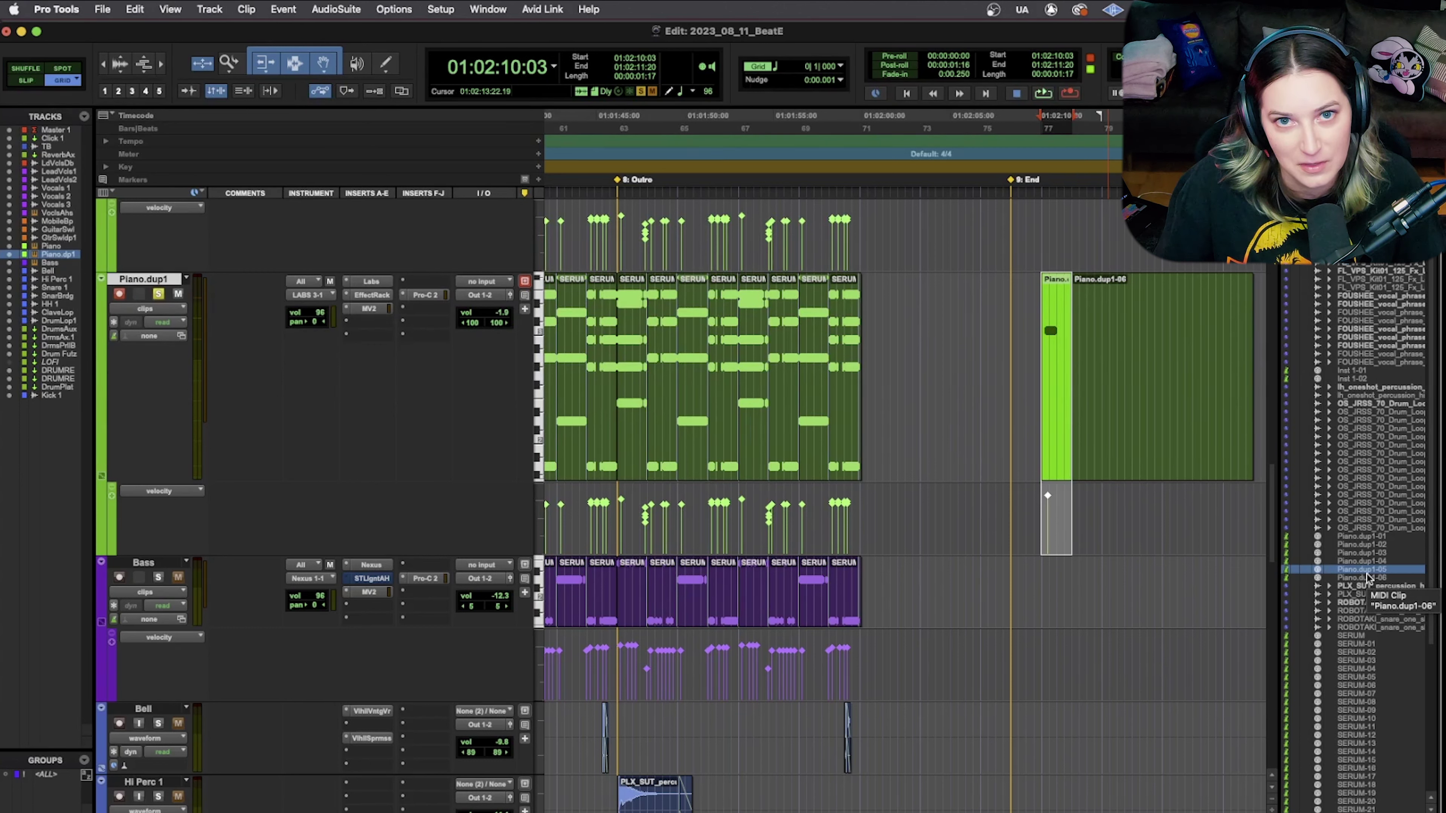
left_click(186, 278)
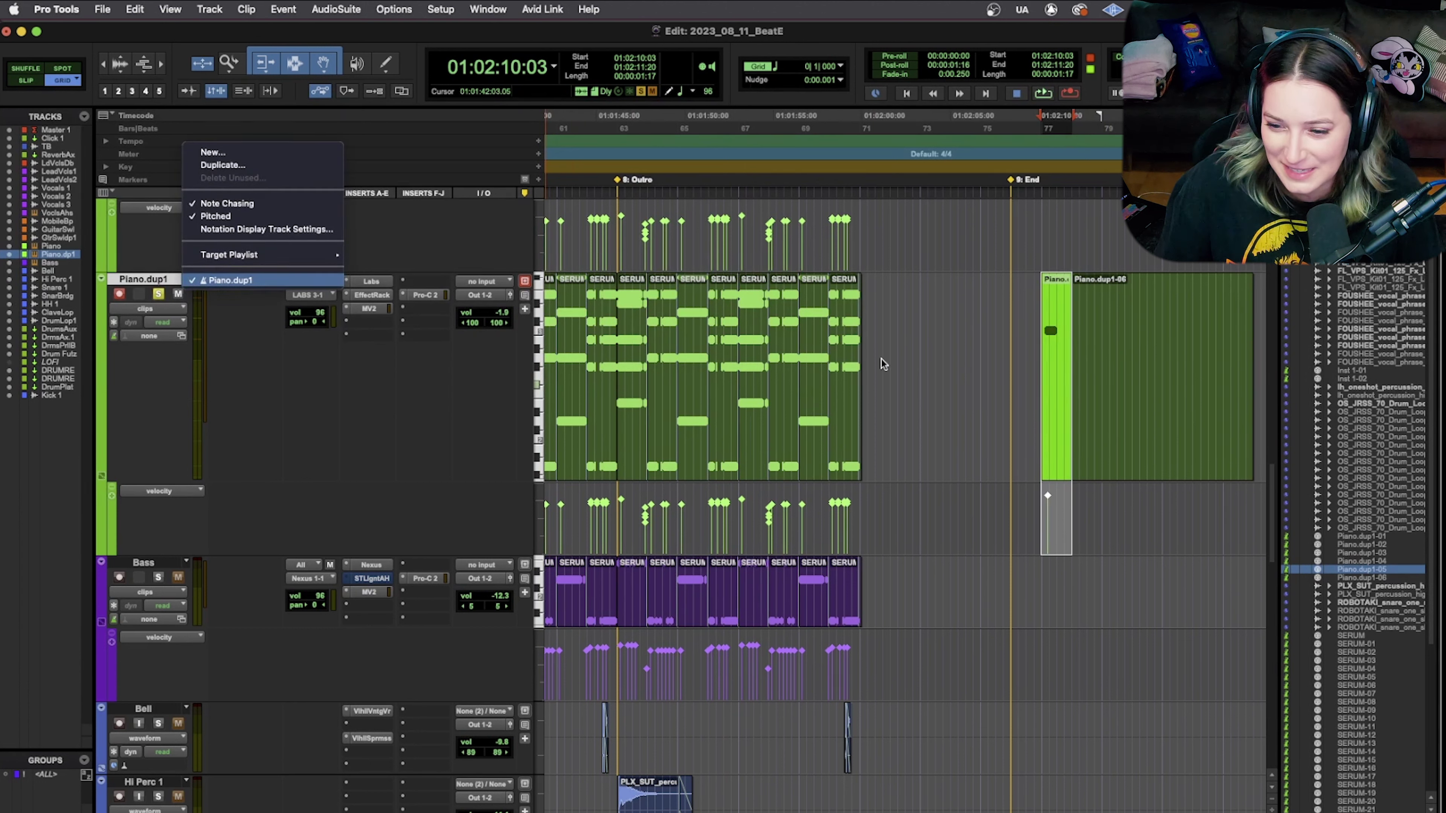
left_click(1372, 581)
left_click(1373, 578)
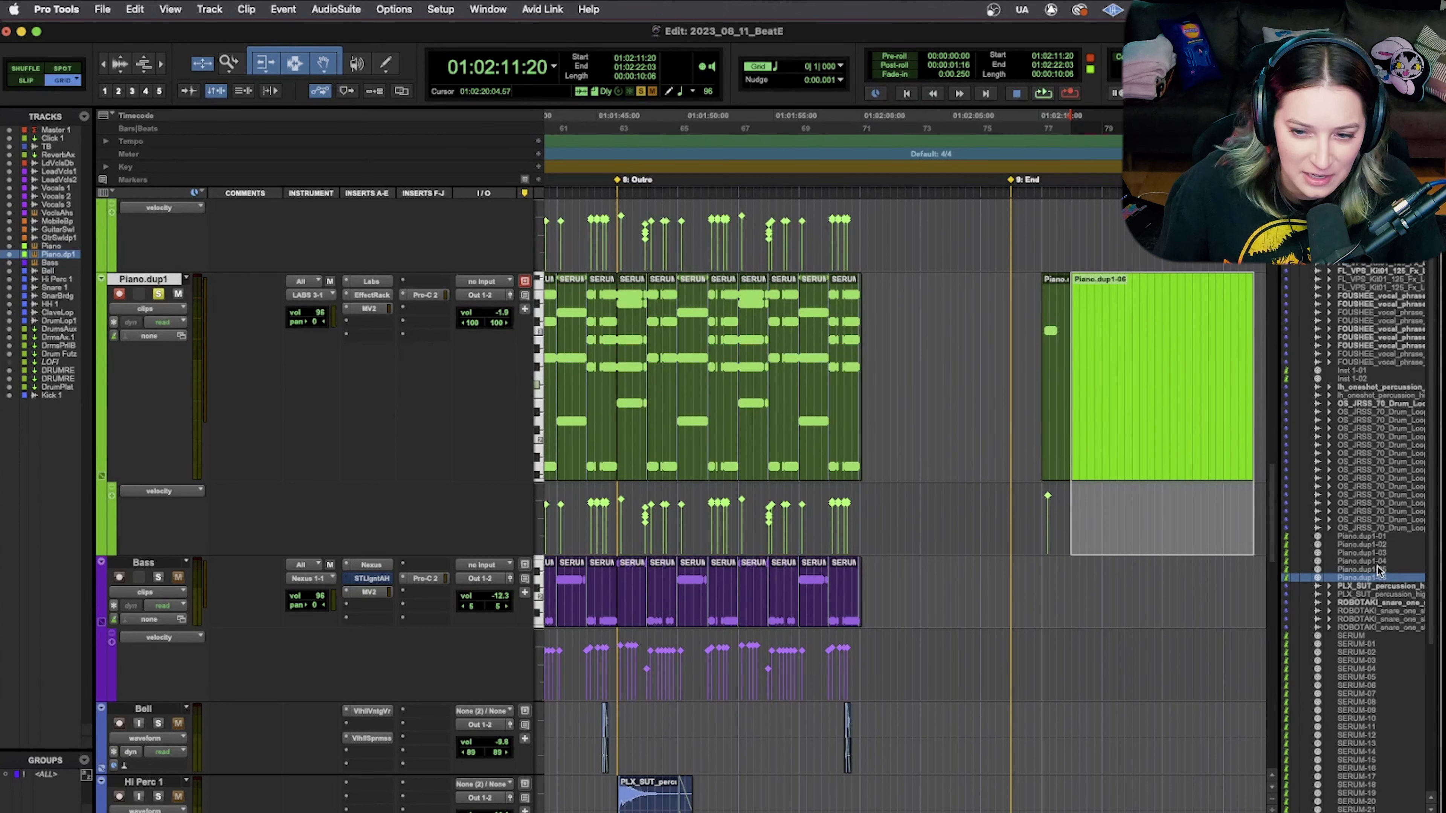
scroll(1375, 564, "down", 1)
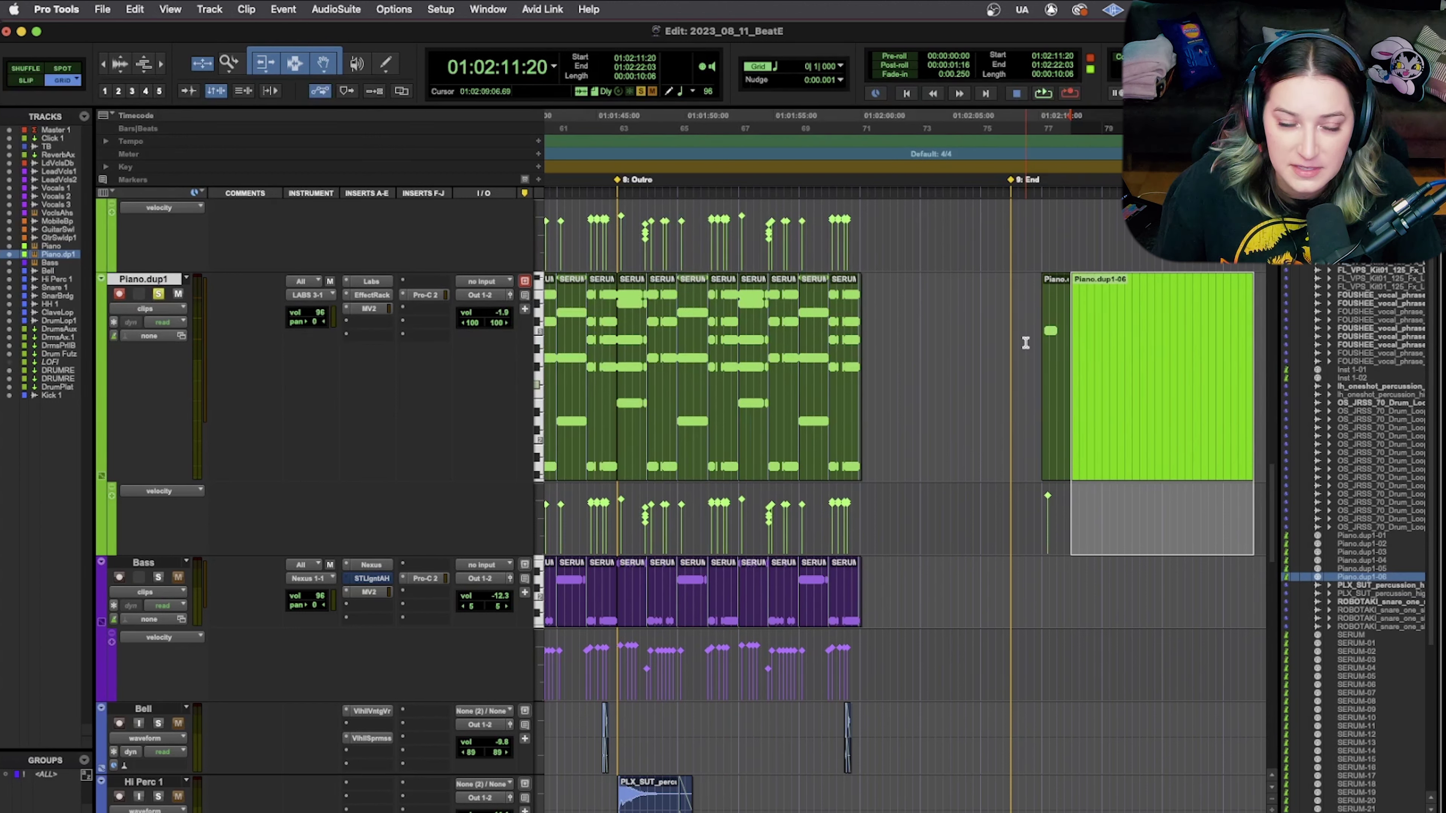
left_click(1041, 333)
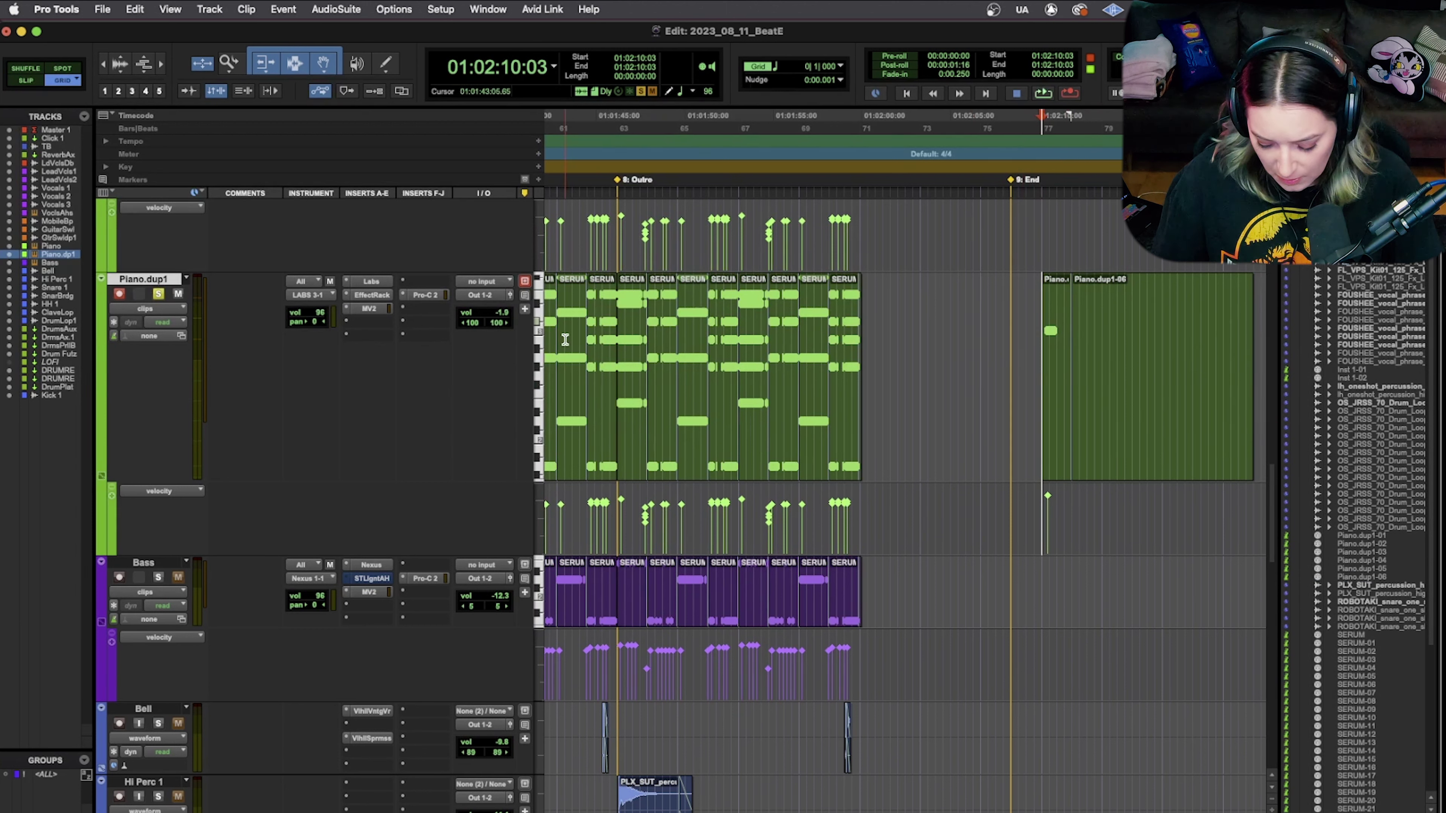
Record a MIDI take, then create a new empty playlist named Piano.dup1.01
key("F12")
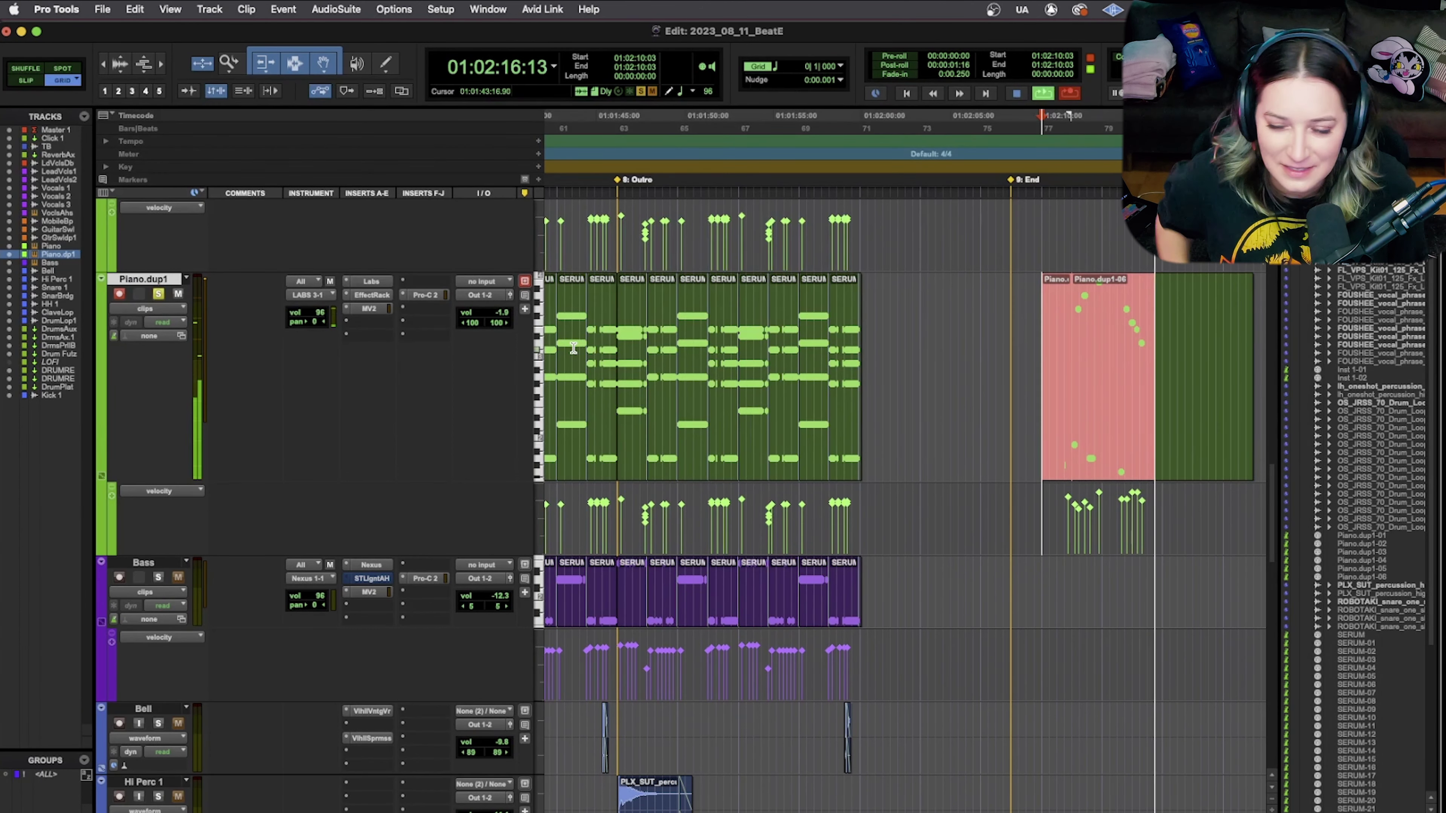
key("space")
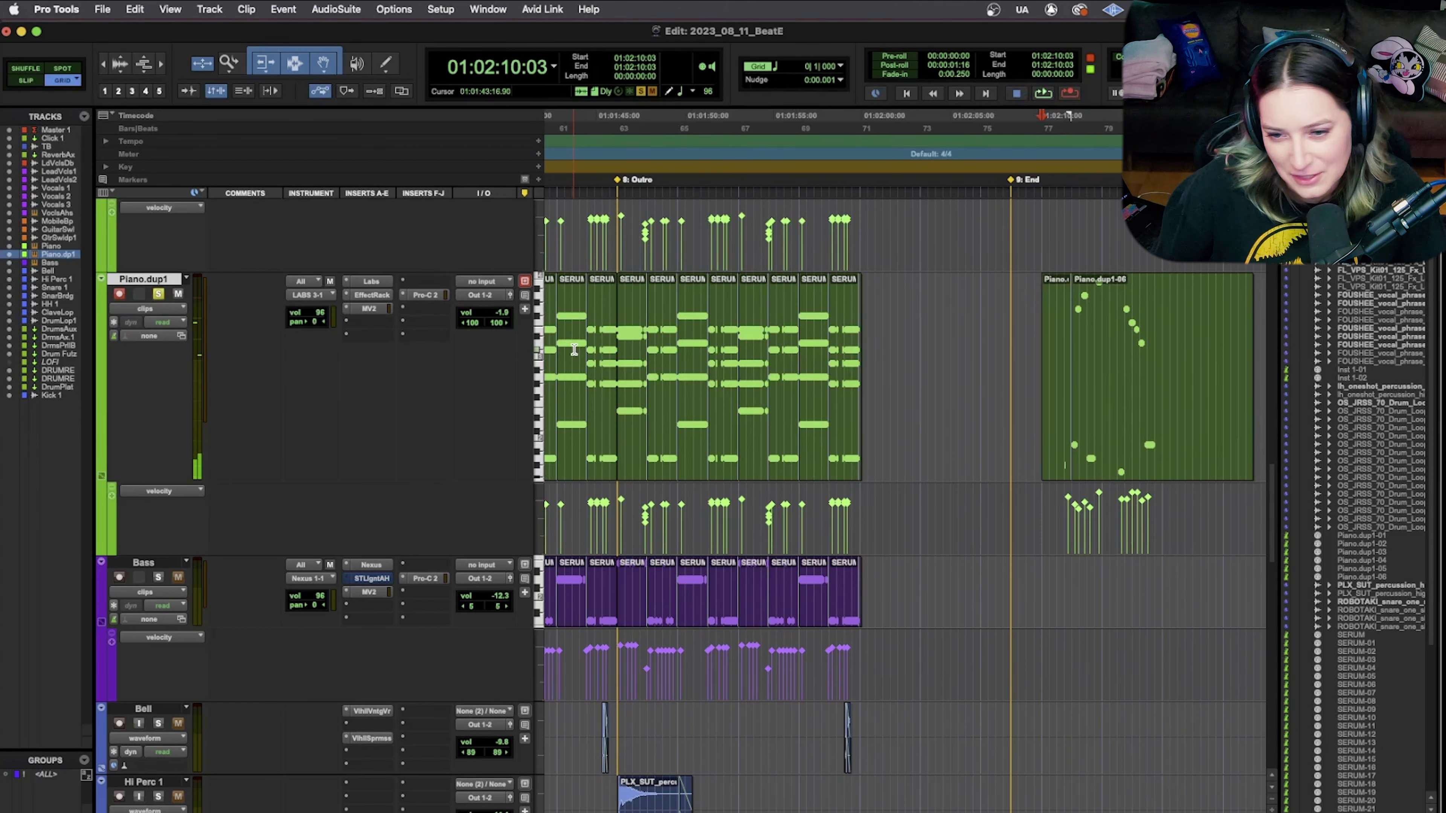
left_click(186, 279)
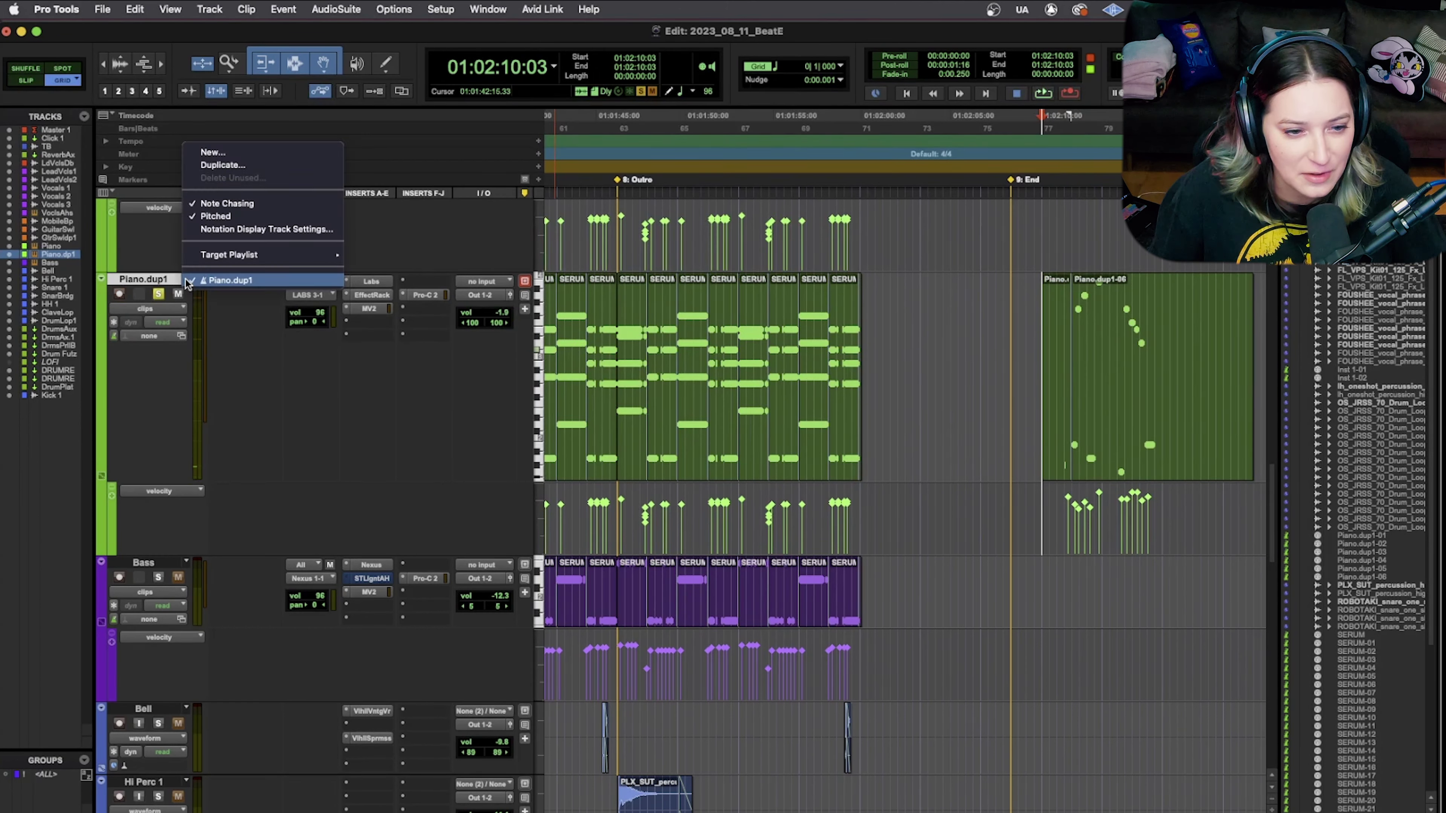
left_click(235, 154)
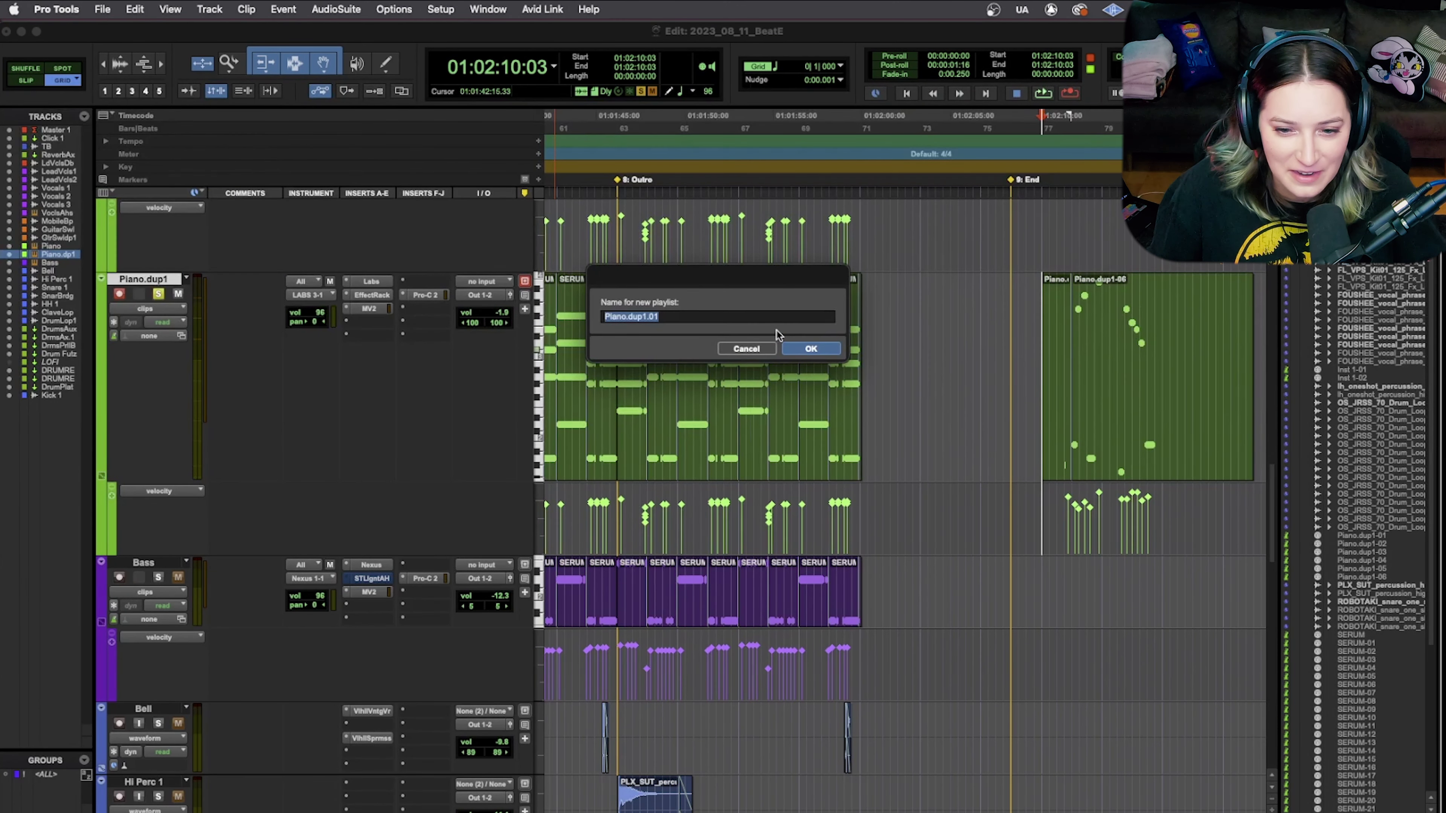
left_click(793, 348)
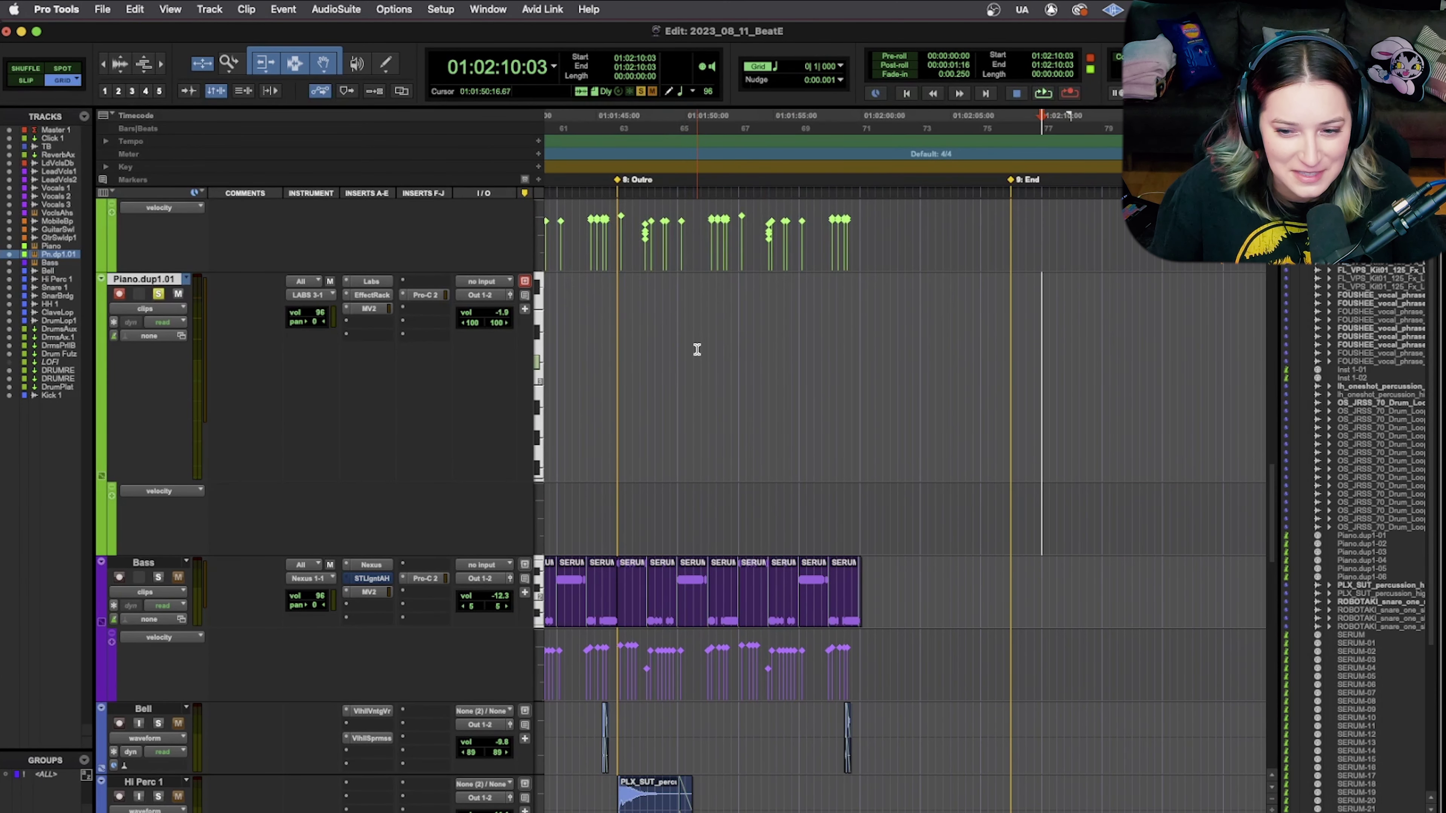
Switch back to Piano.dup1 and duplicate it as Piano.dup1.02
left_click(181, 281)
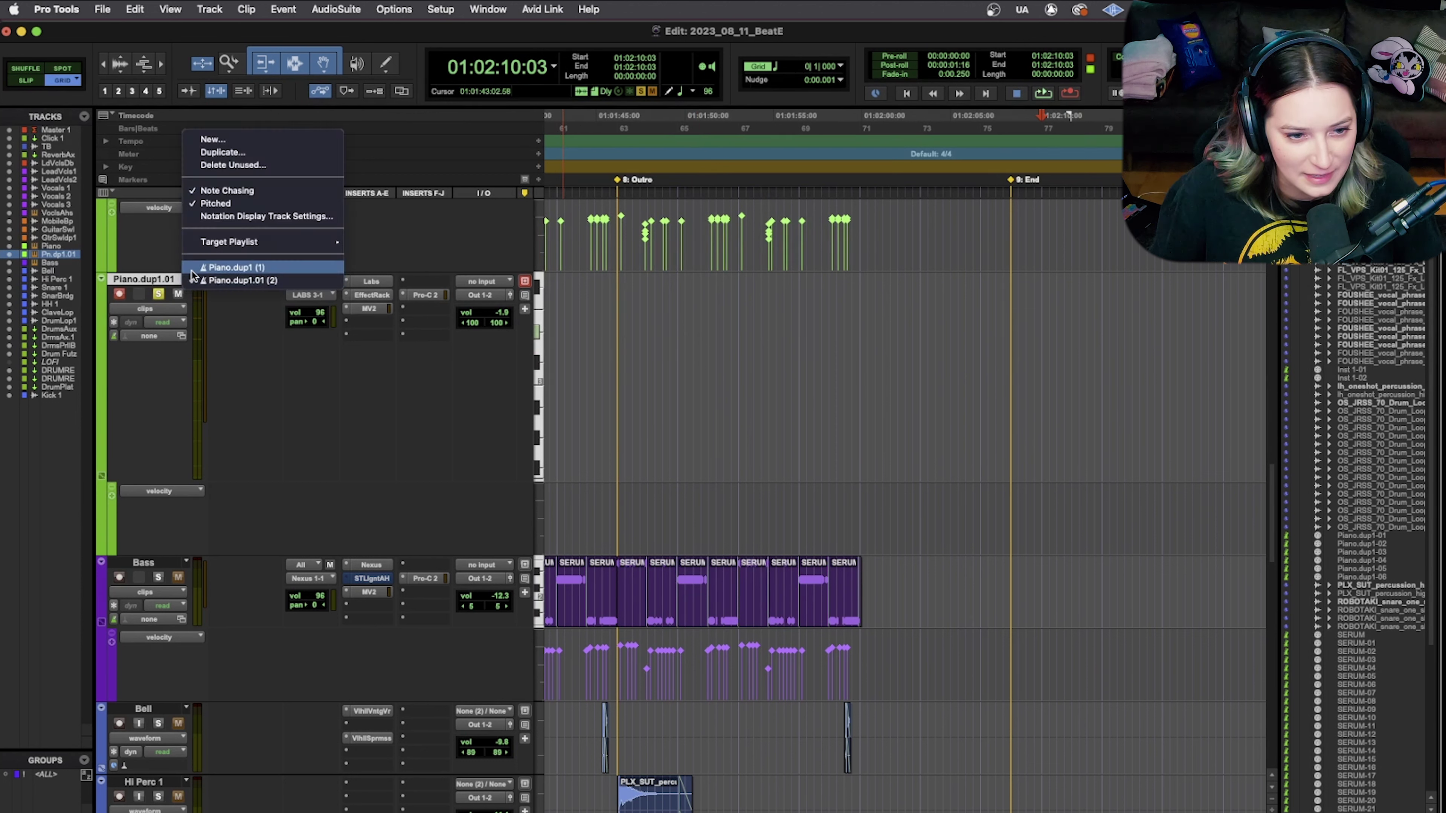
left_click(192, 271)
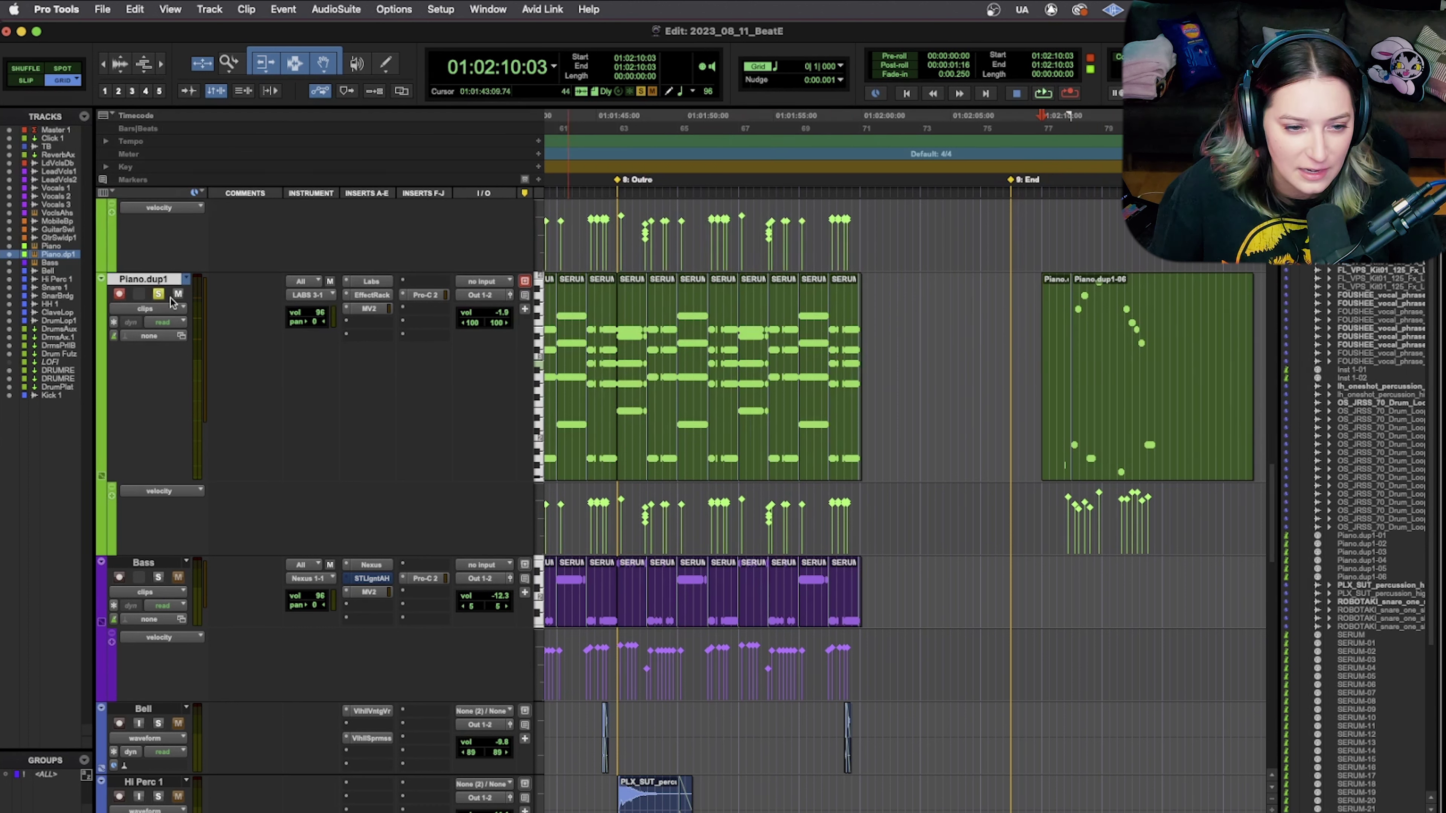
left_click(186, 279)
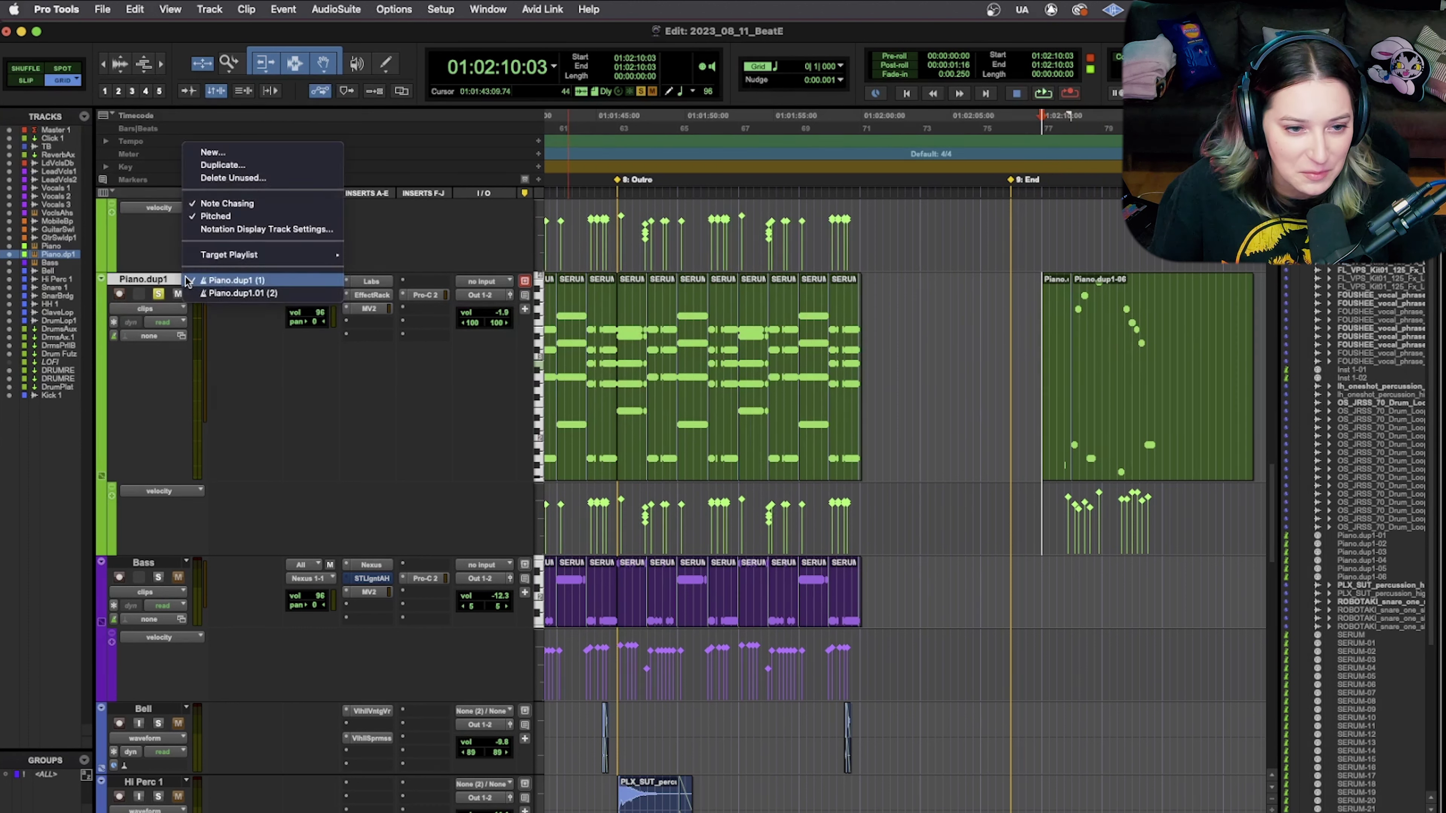
left_click(217, 162)
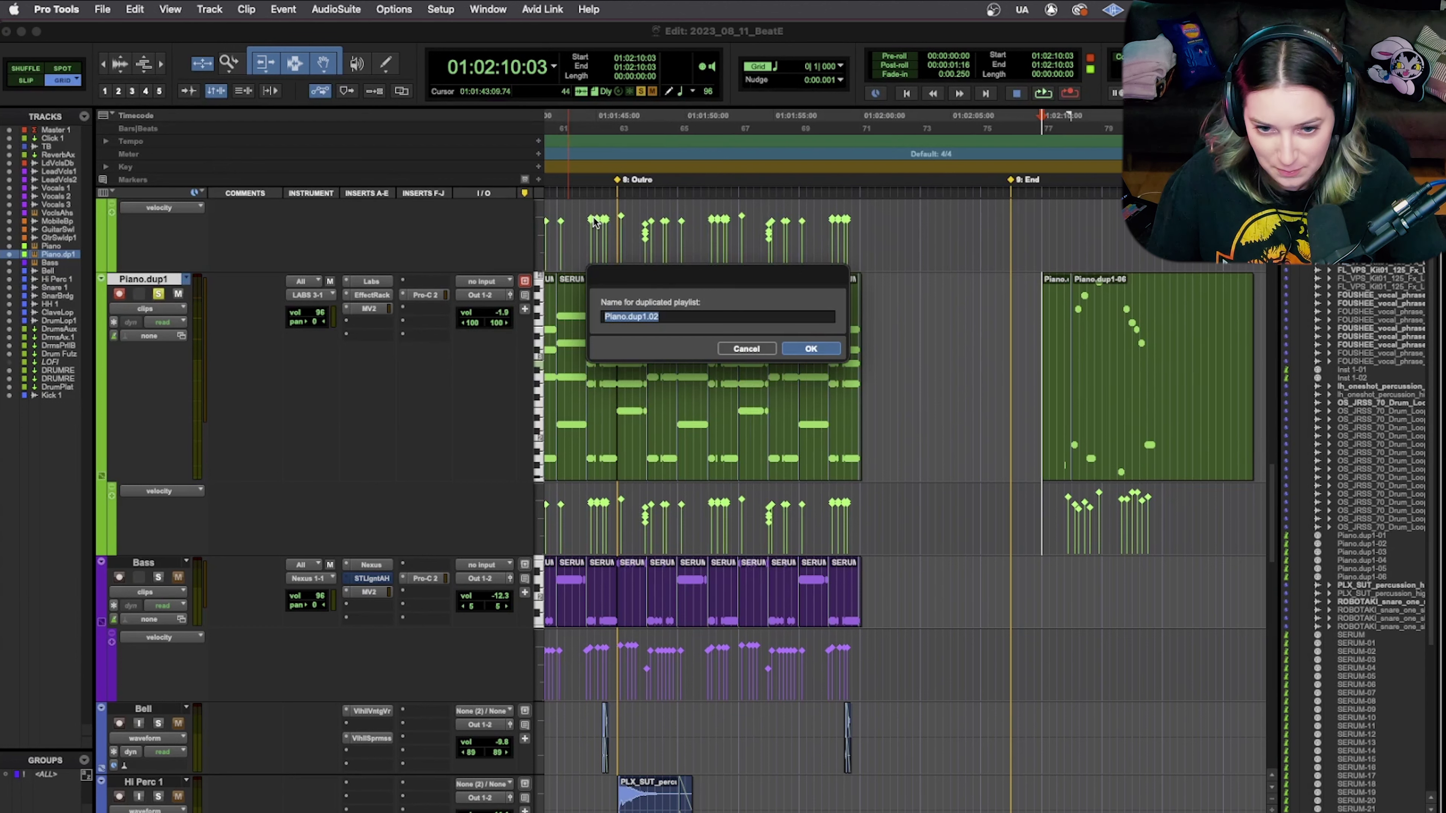
key("Return")
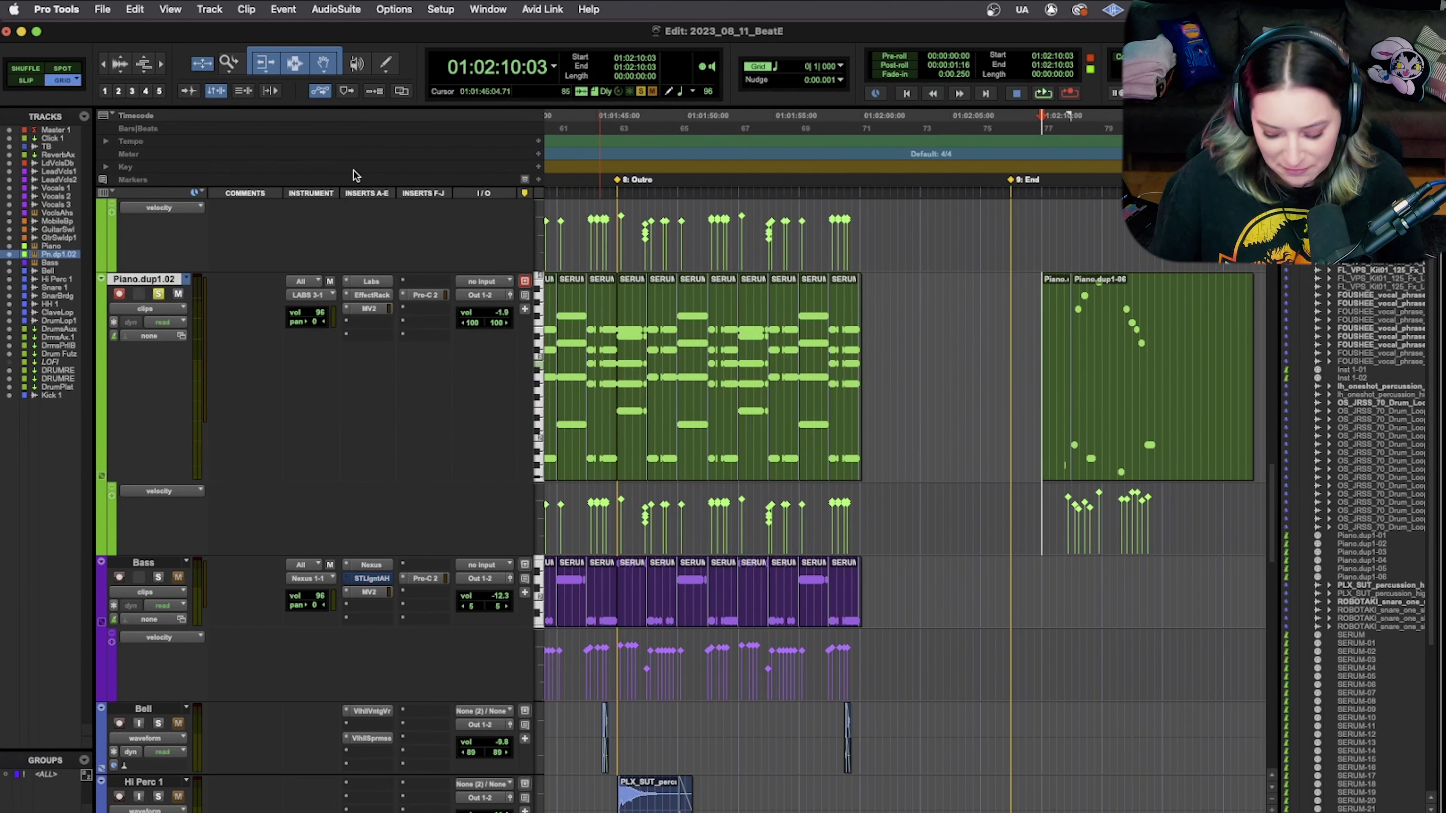
Record a new MIDI take on Piano.dup1.02, then switch to the empty Piano.dup1.01
key("super+space")
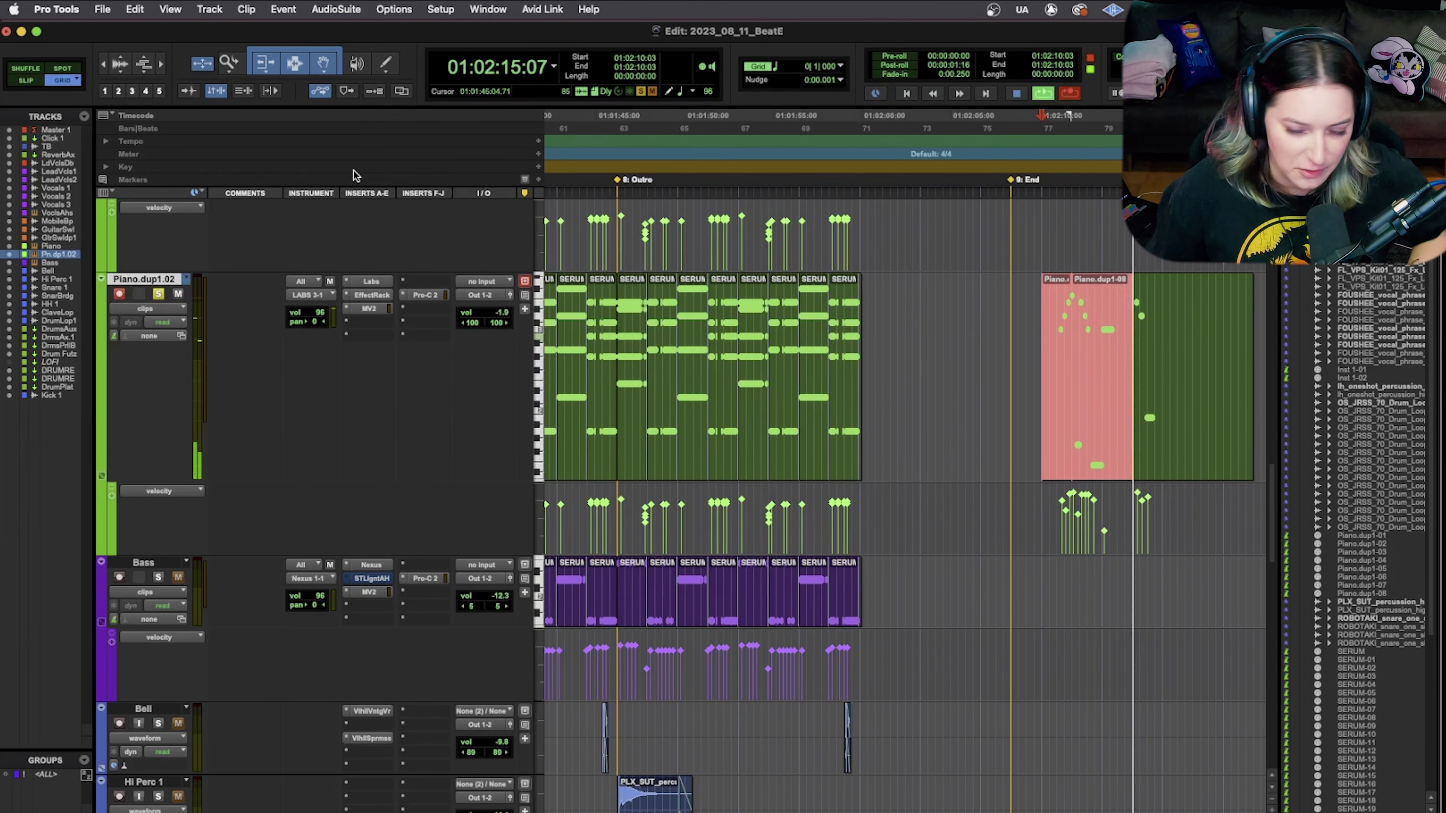
key("space")
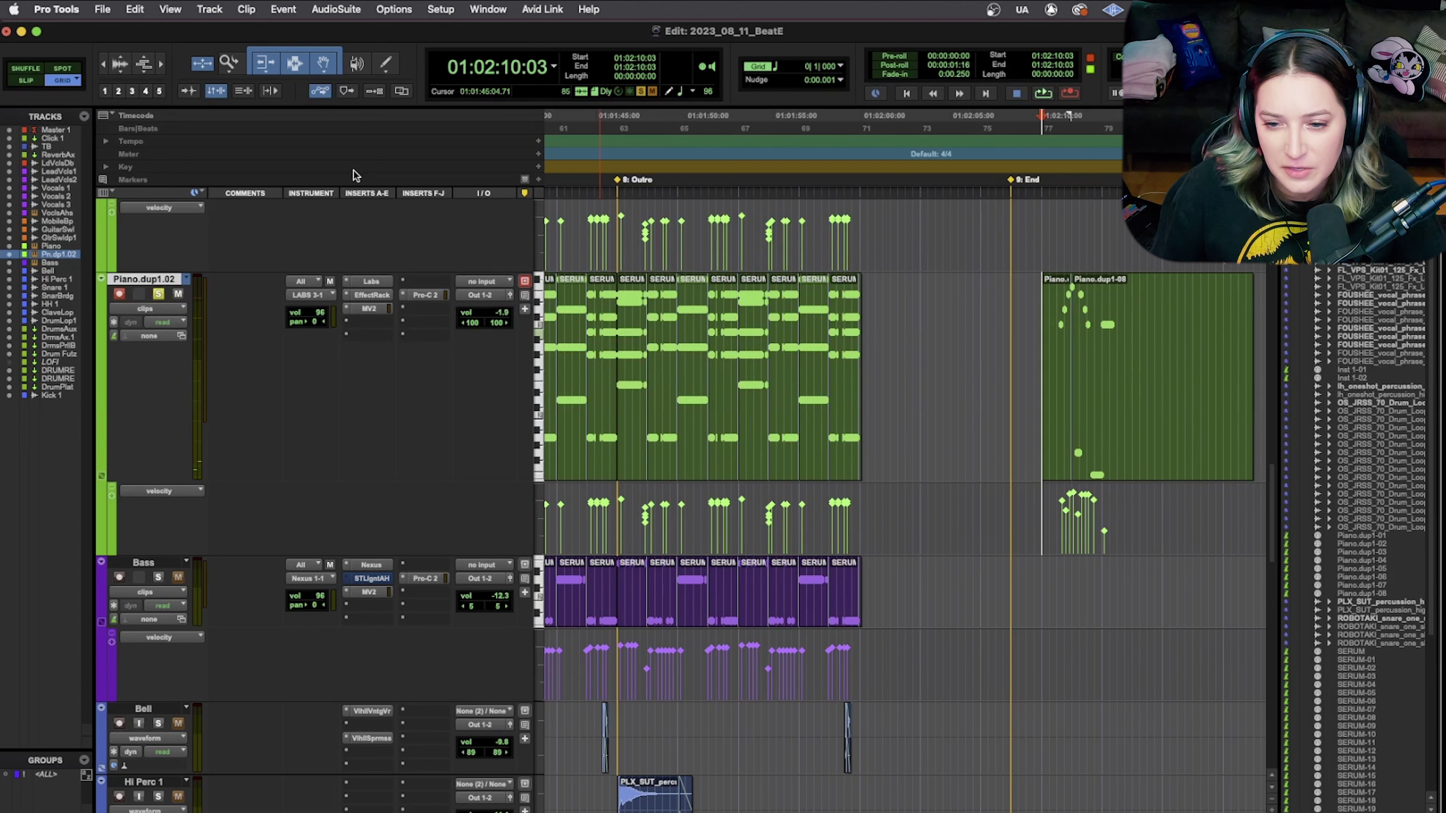
left_click(186, 279)
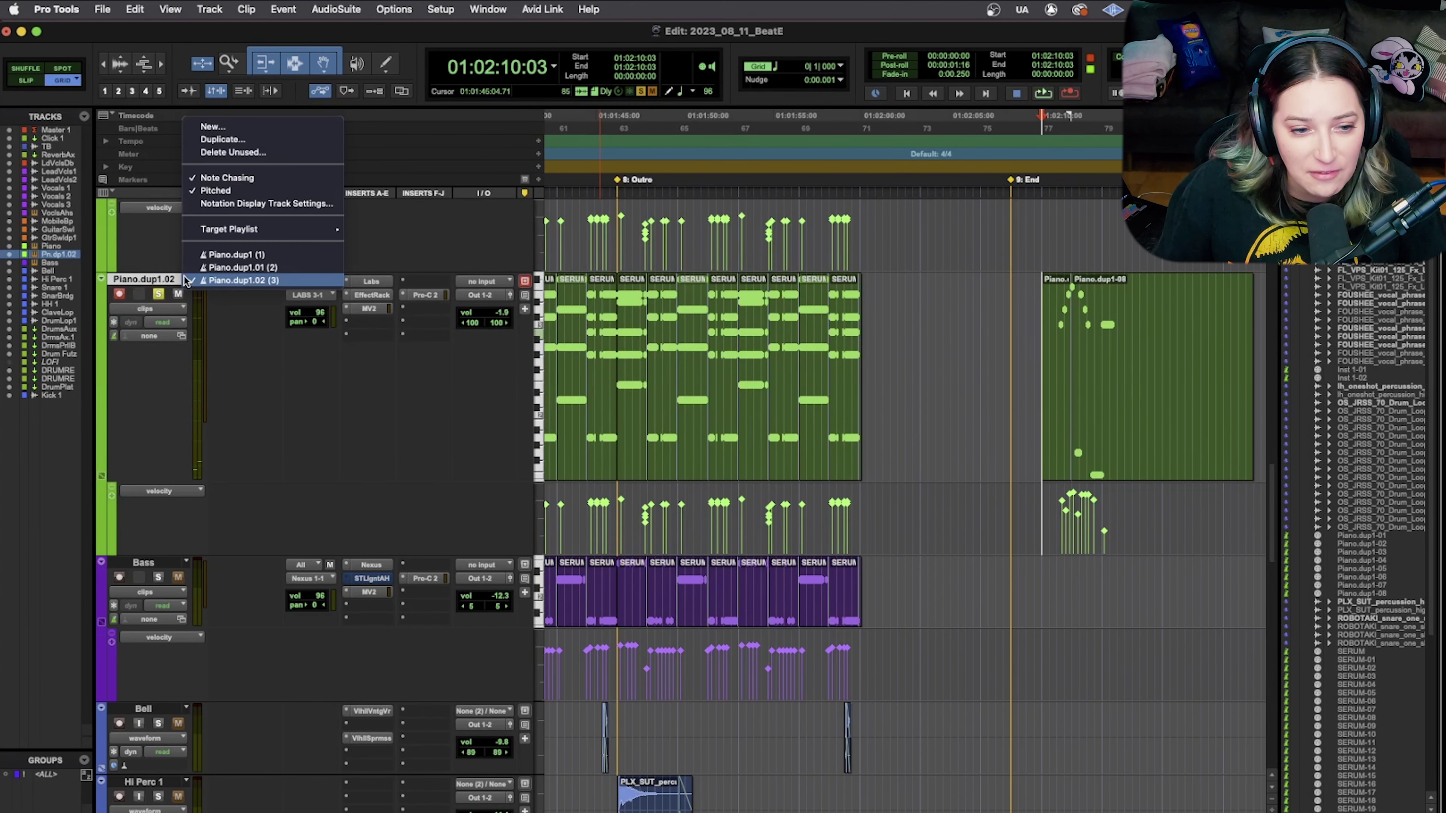
left_click(190, 268)
Return to the original Piano.dup1 playlist and dismiss the playlist menu unchanged
left_click(188, 279)
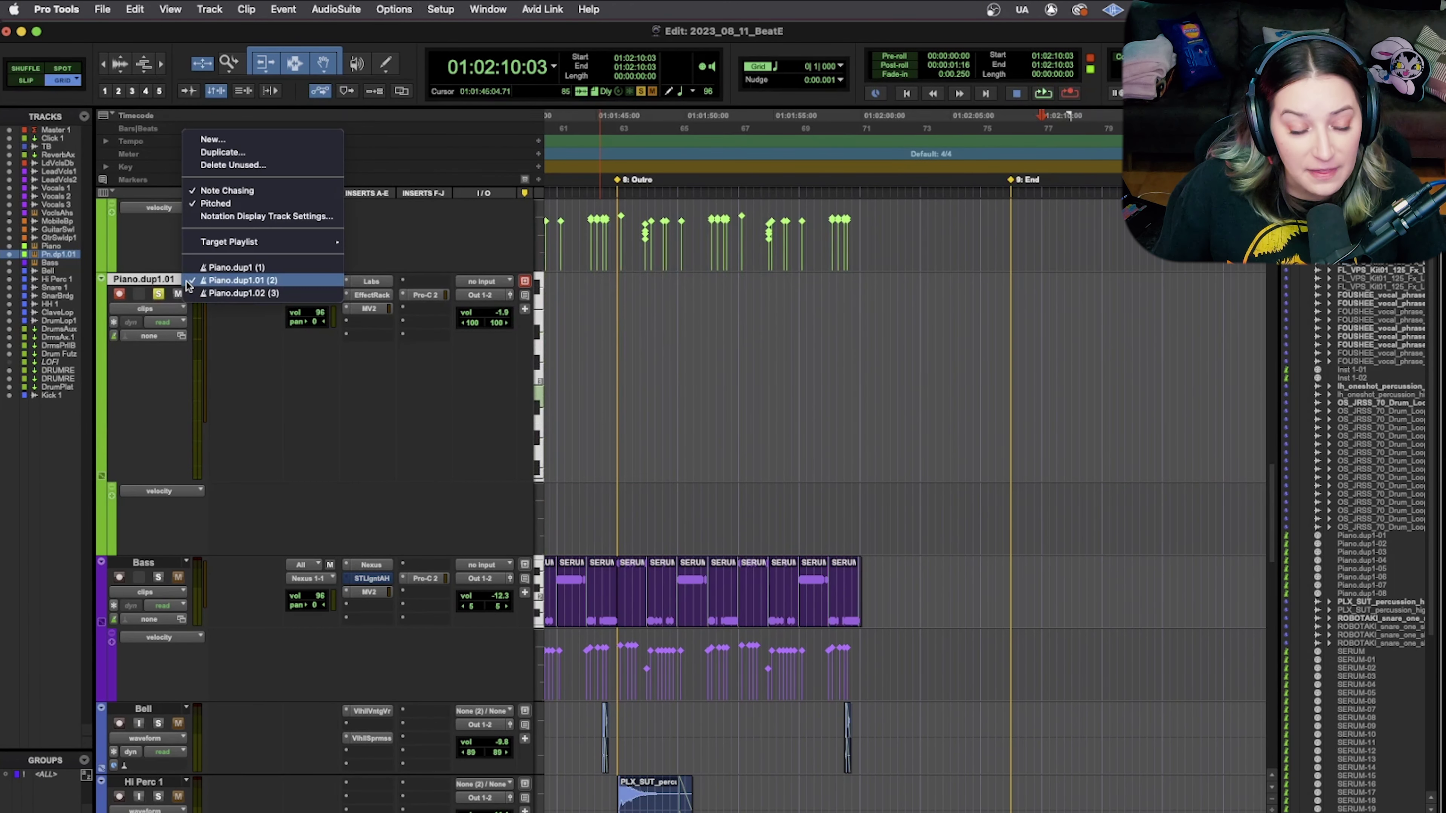
left_click(204, 267)
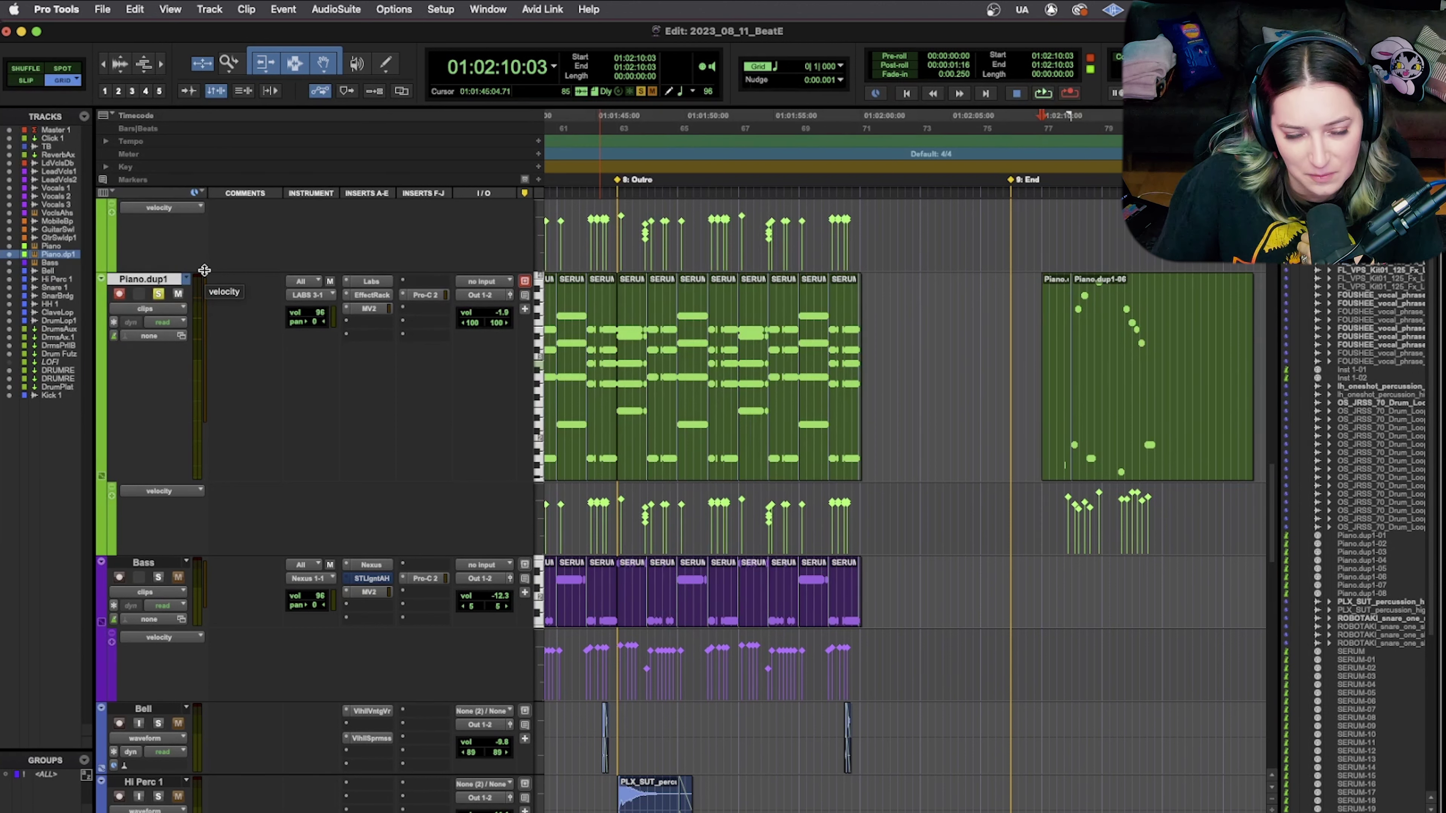
left_click(186, 279)
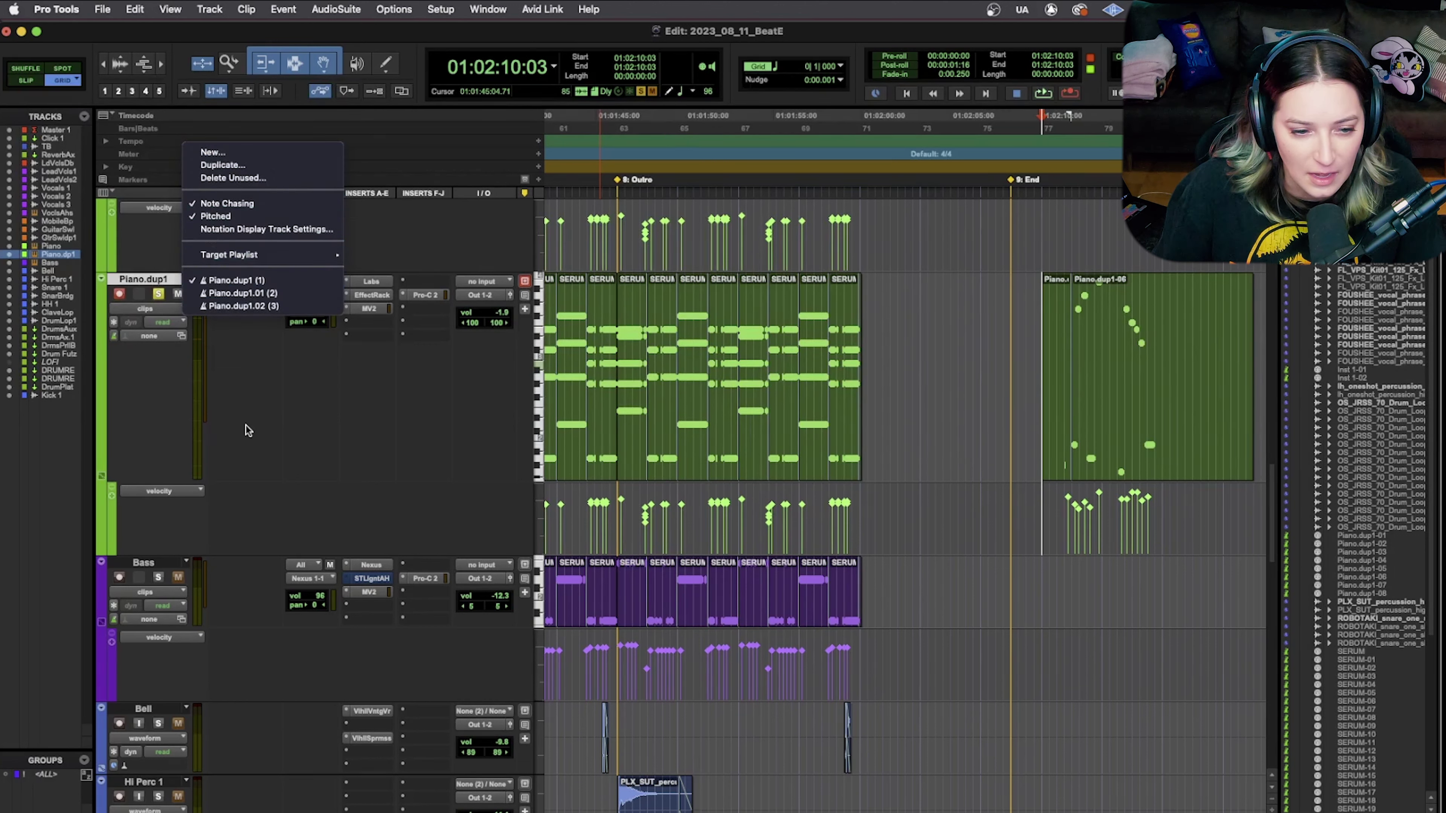
left_click(248, 410)
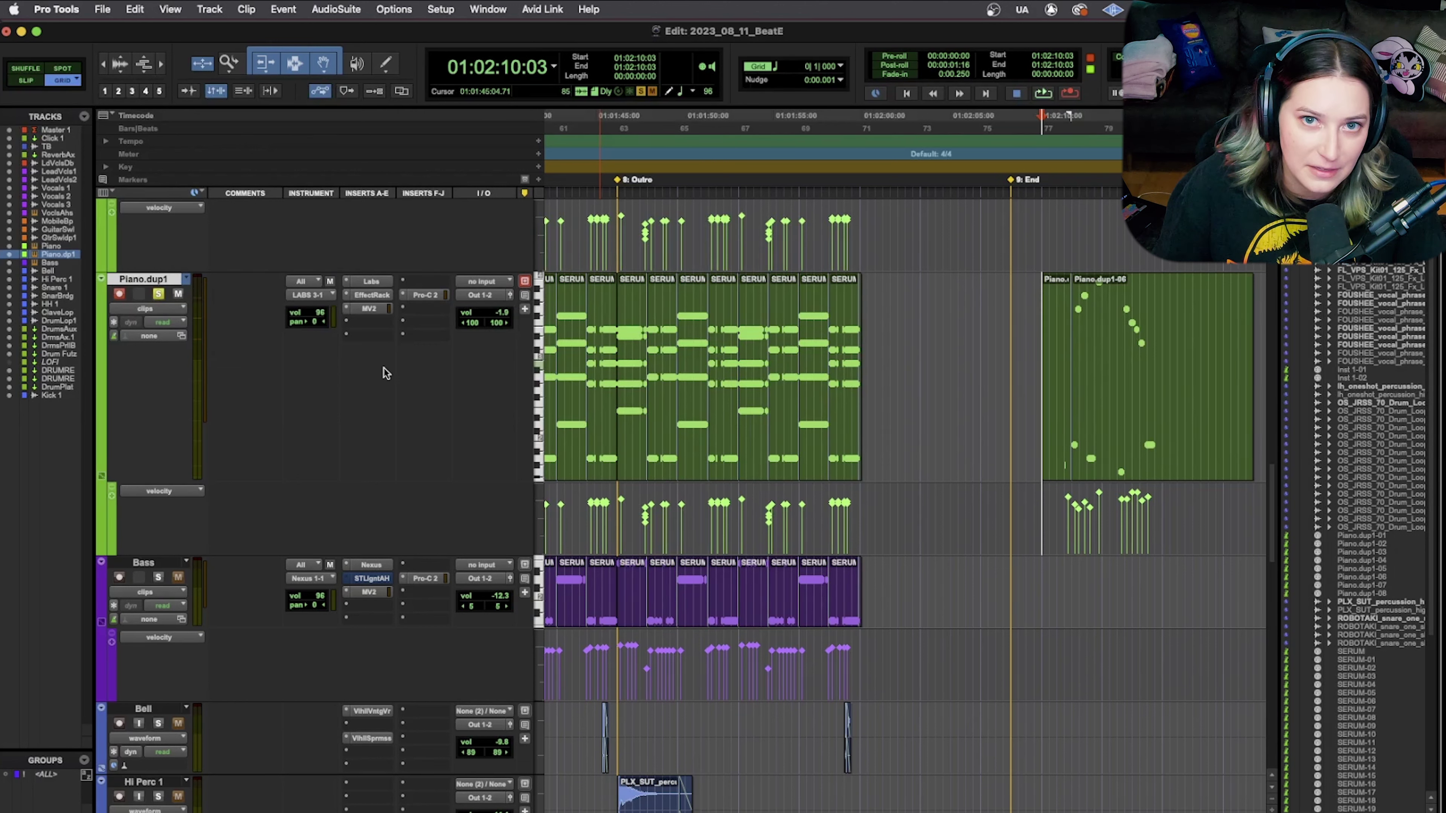